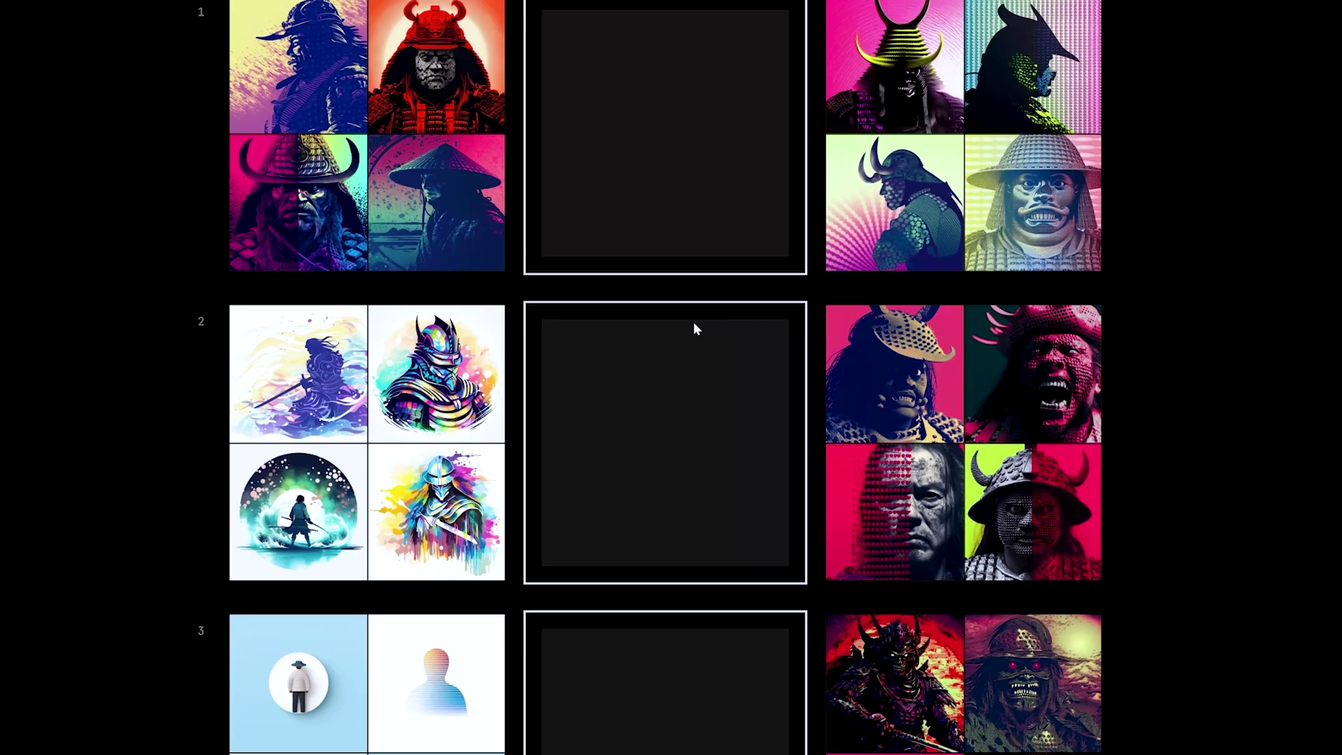
Step: Scroll through the style-direction grids of the environment concept art --ar 16:9 tuner
scroll(694, 323, down, 10)
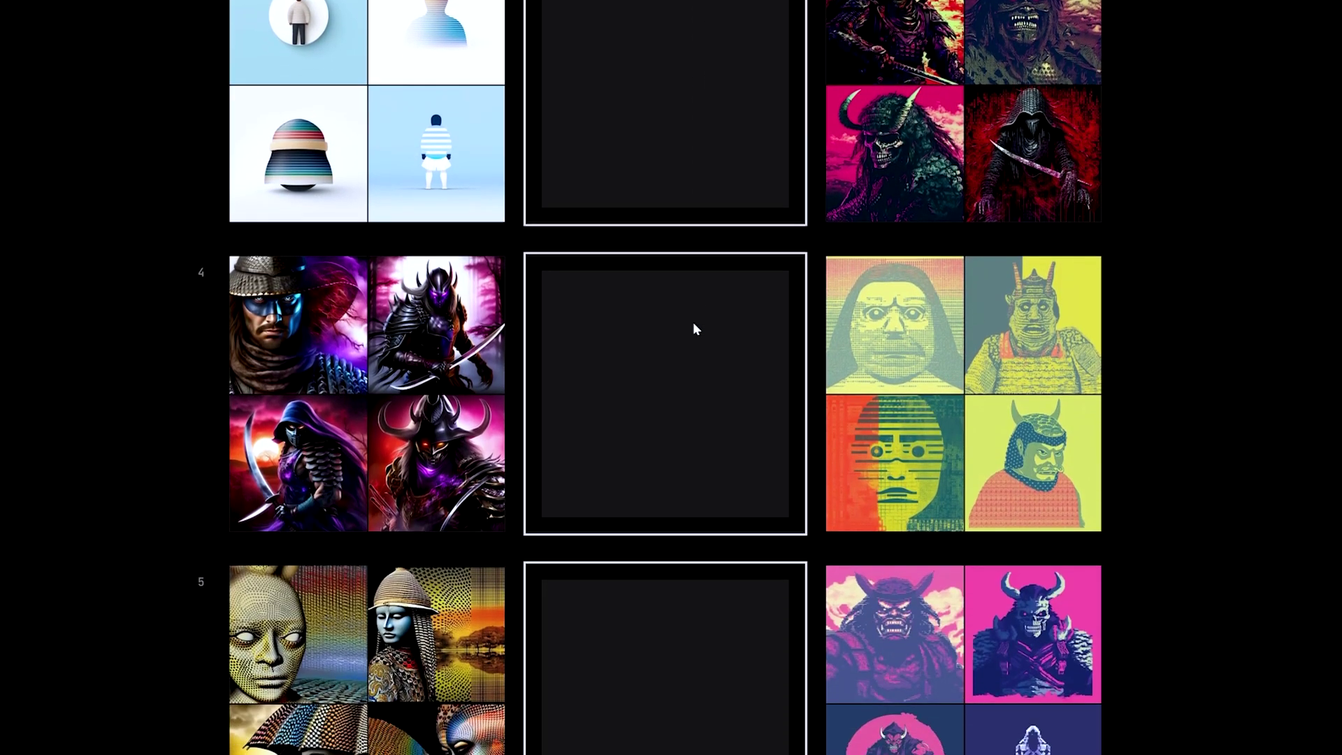
scroll(695, 329, down, 5)
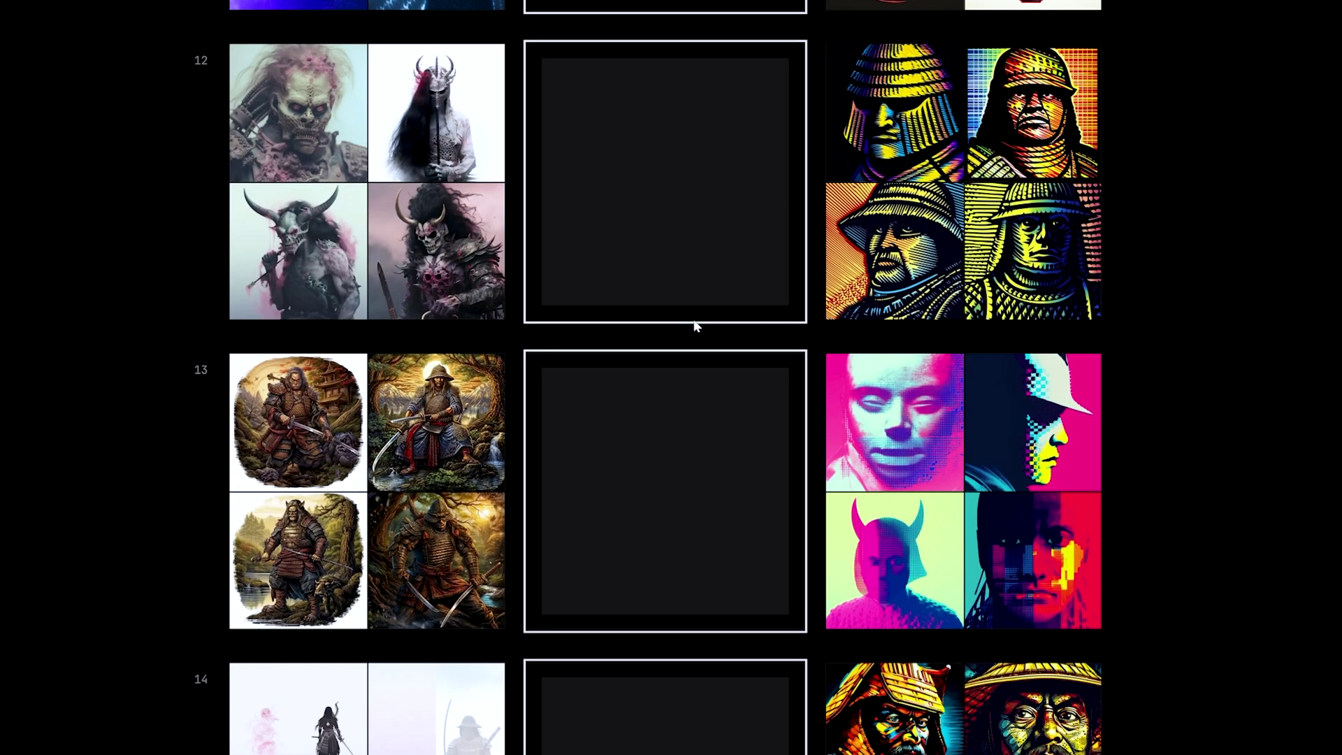
scroll(696, 325, down, 5)
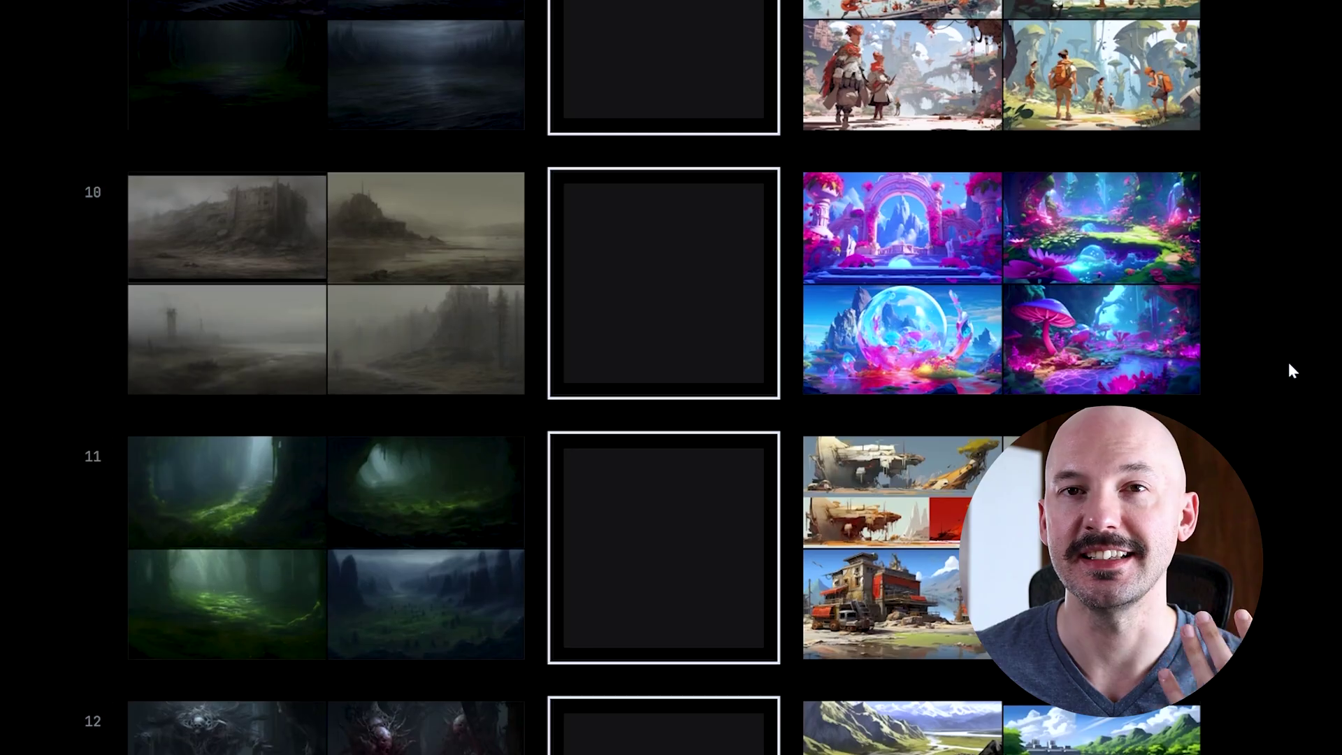
scroll(1290, 362, down, 5)
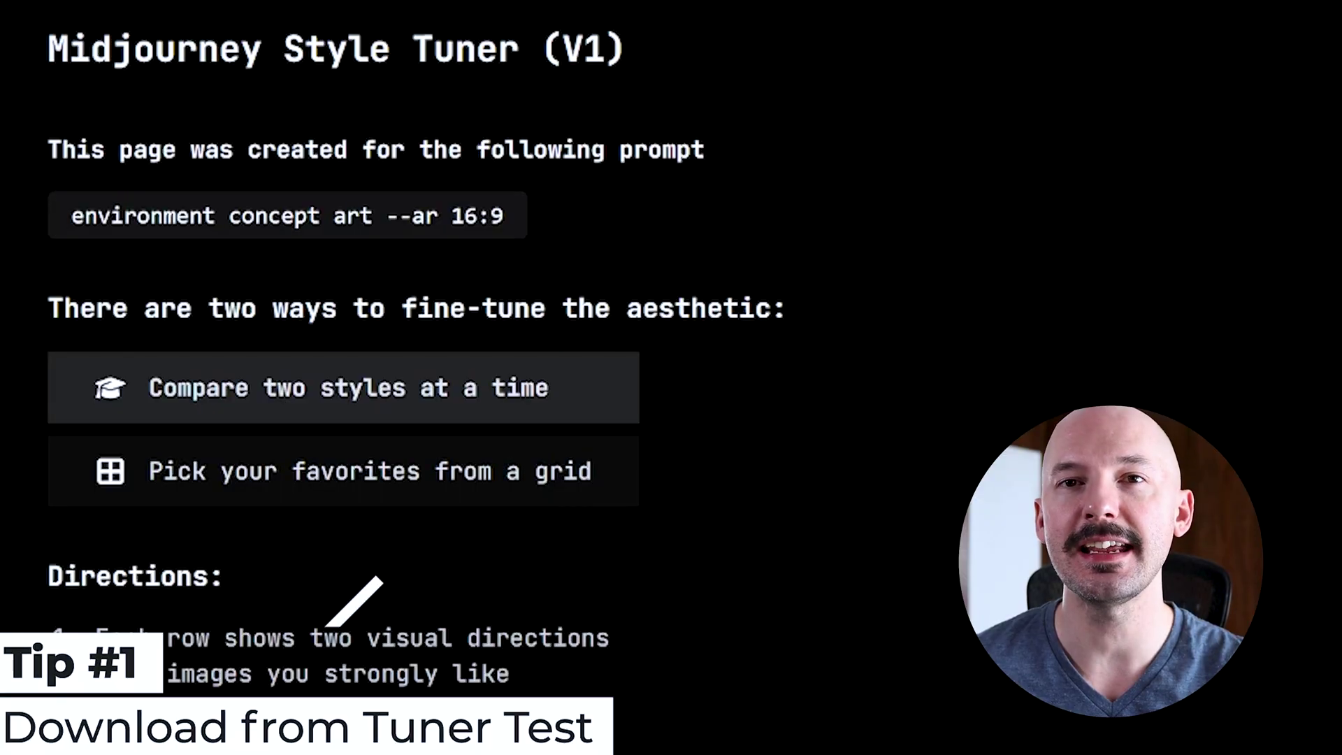
Step: Enlarge the cartoon landscape tuner image and open it alone in a new tab
click(467, 493)
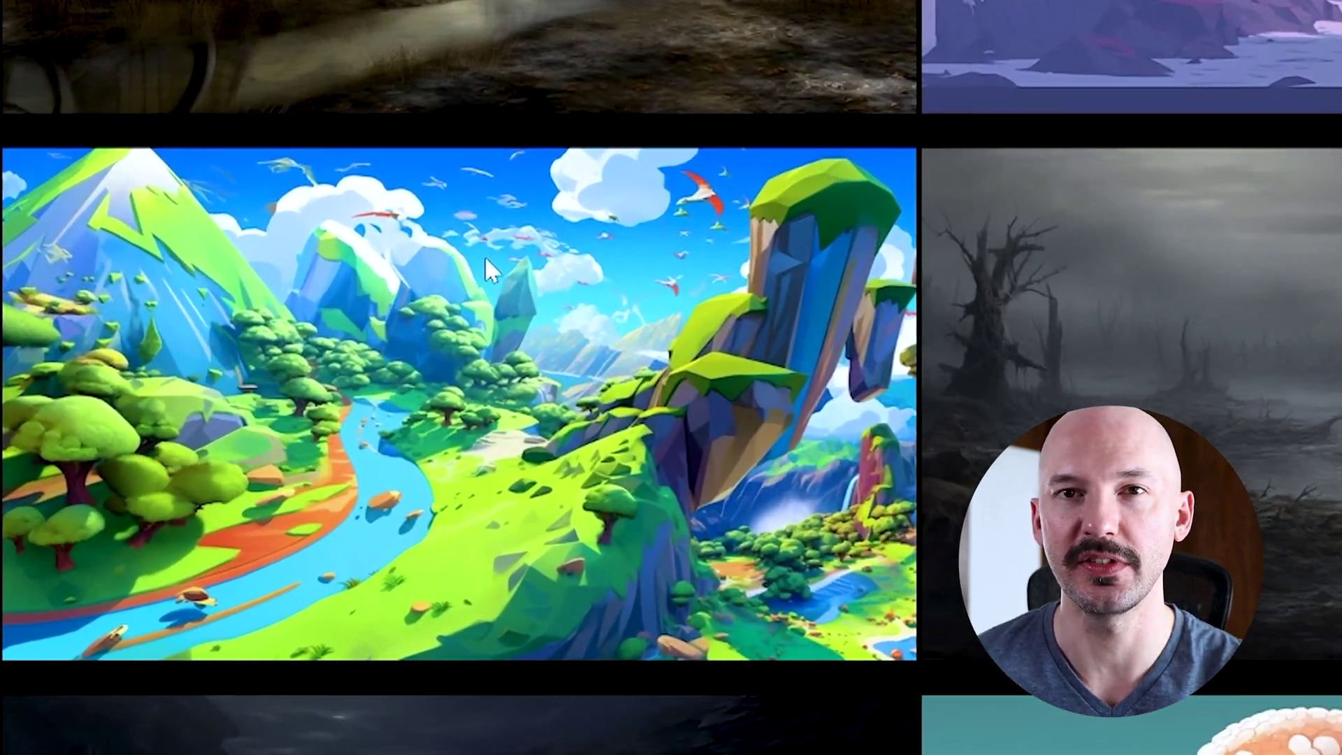
right_click(486, 264)
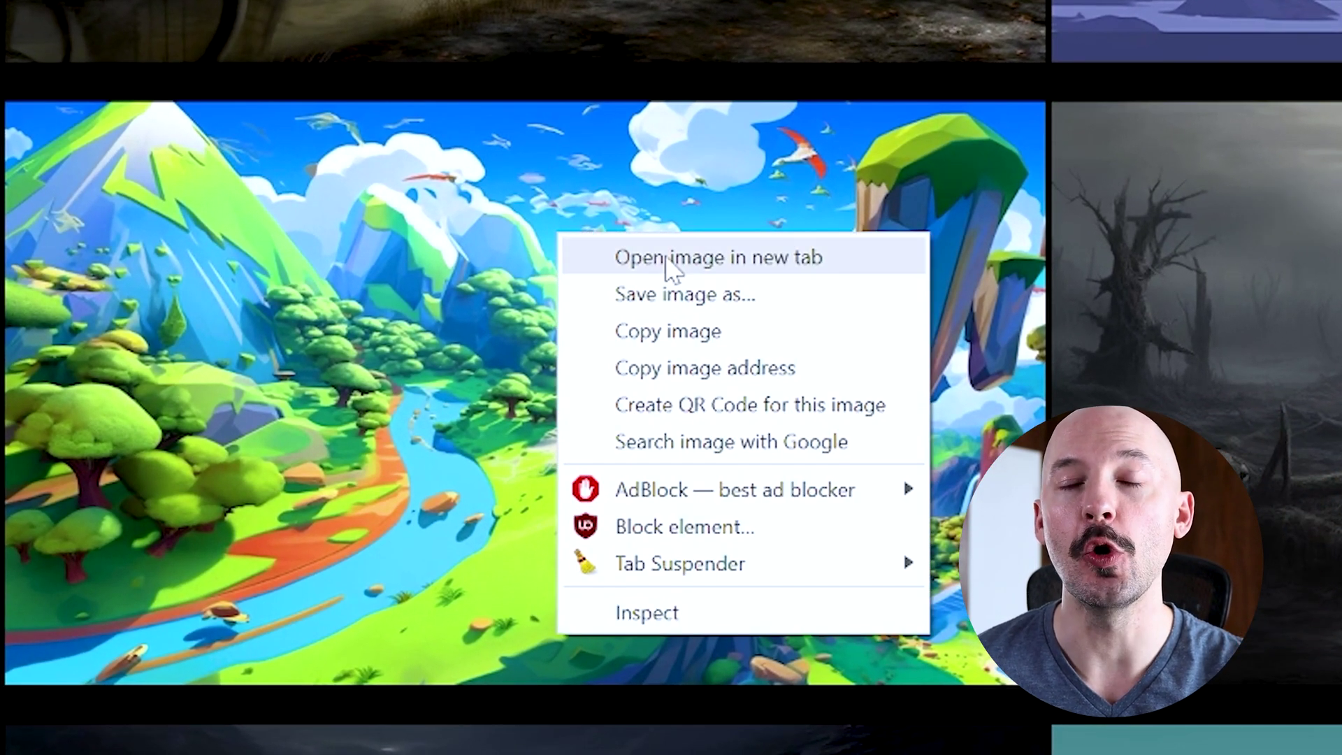
click(667, 259)
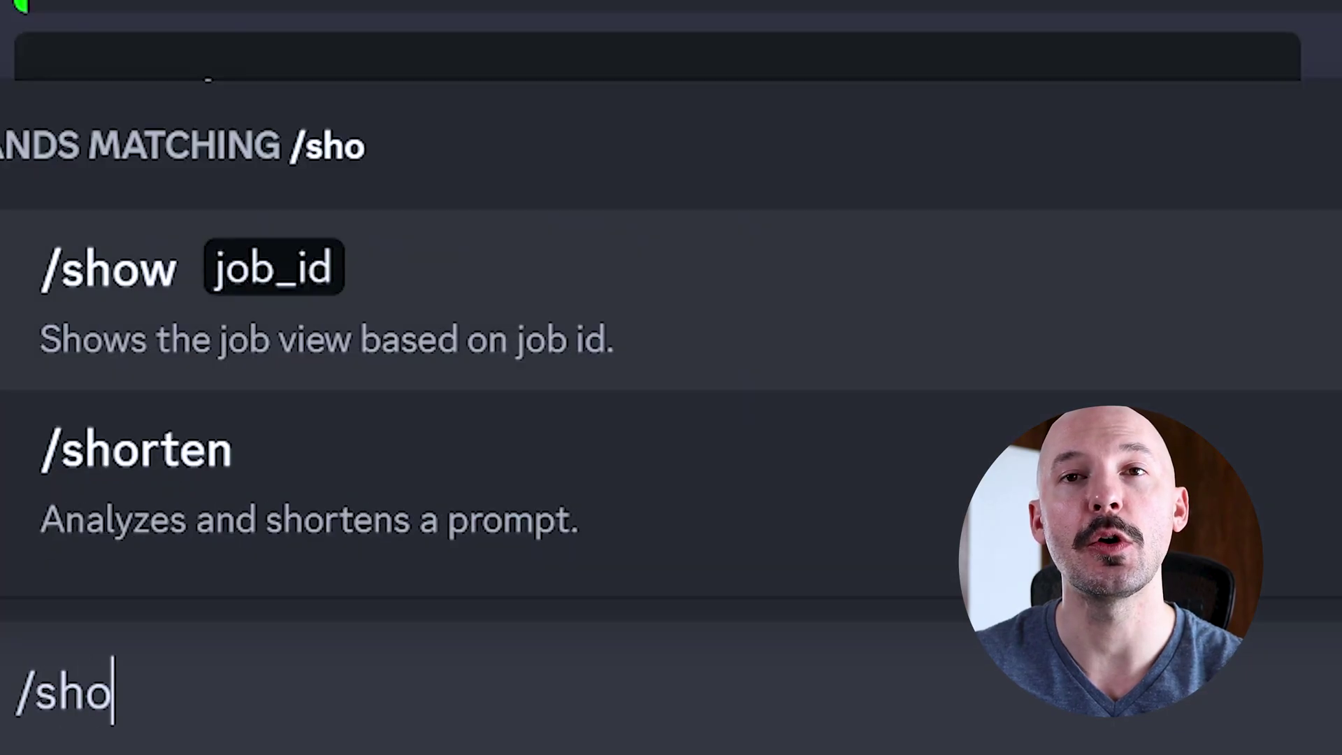
Step: Recall the environment concept art grid with /show and the pasted job ID, then open its message options
text(w)
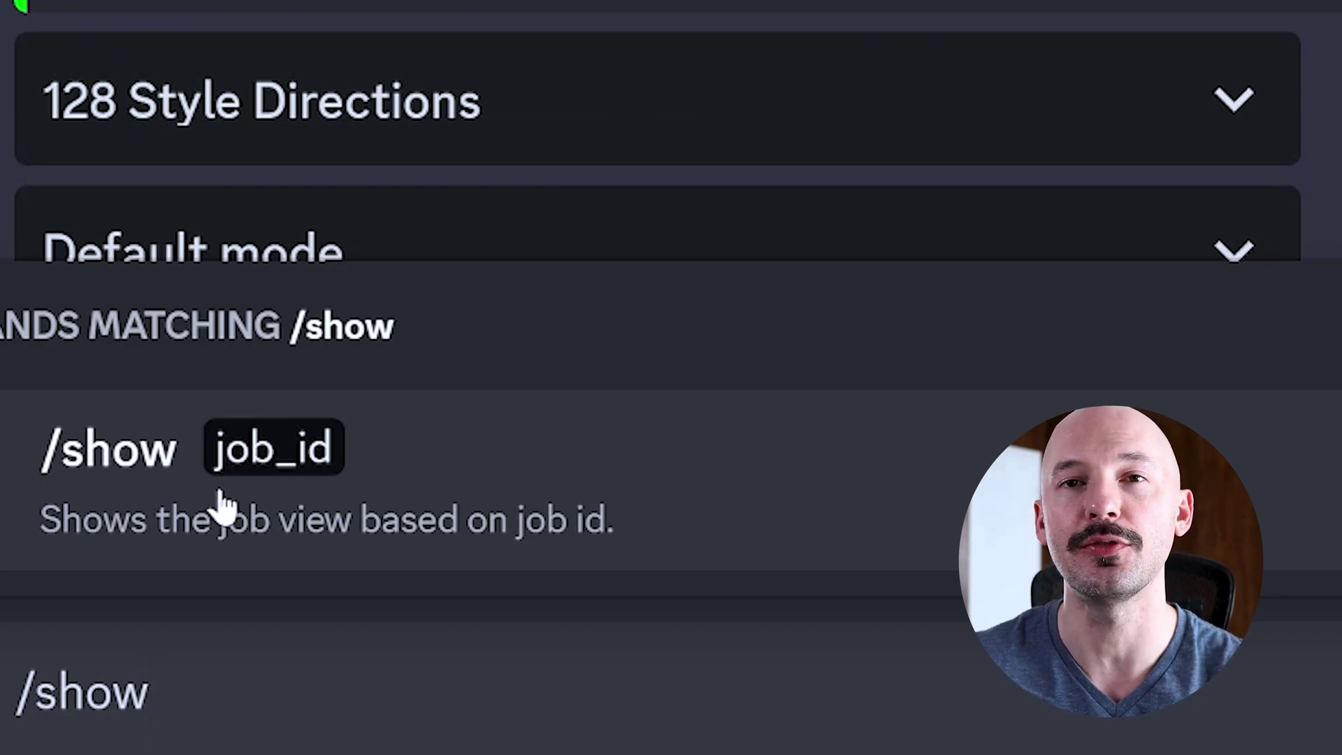
click(280, 514)
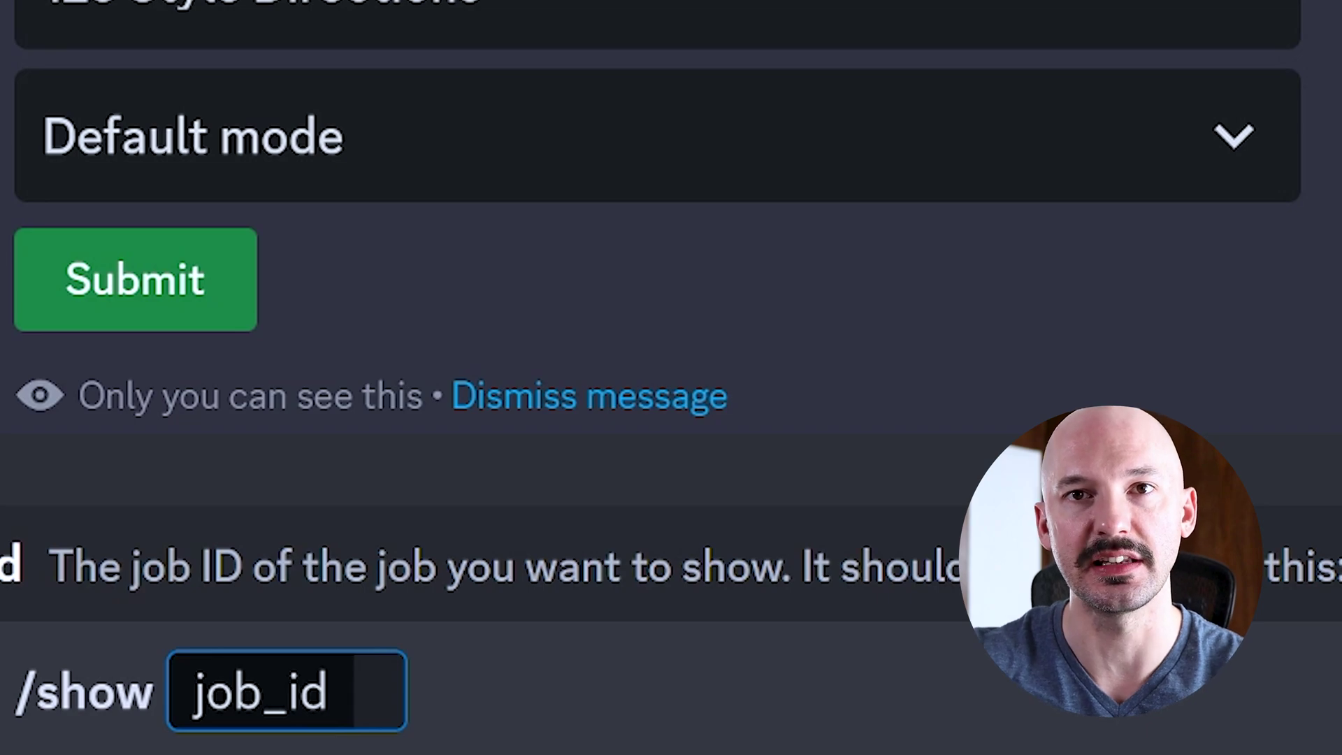
key(ctrl+v)
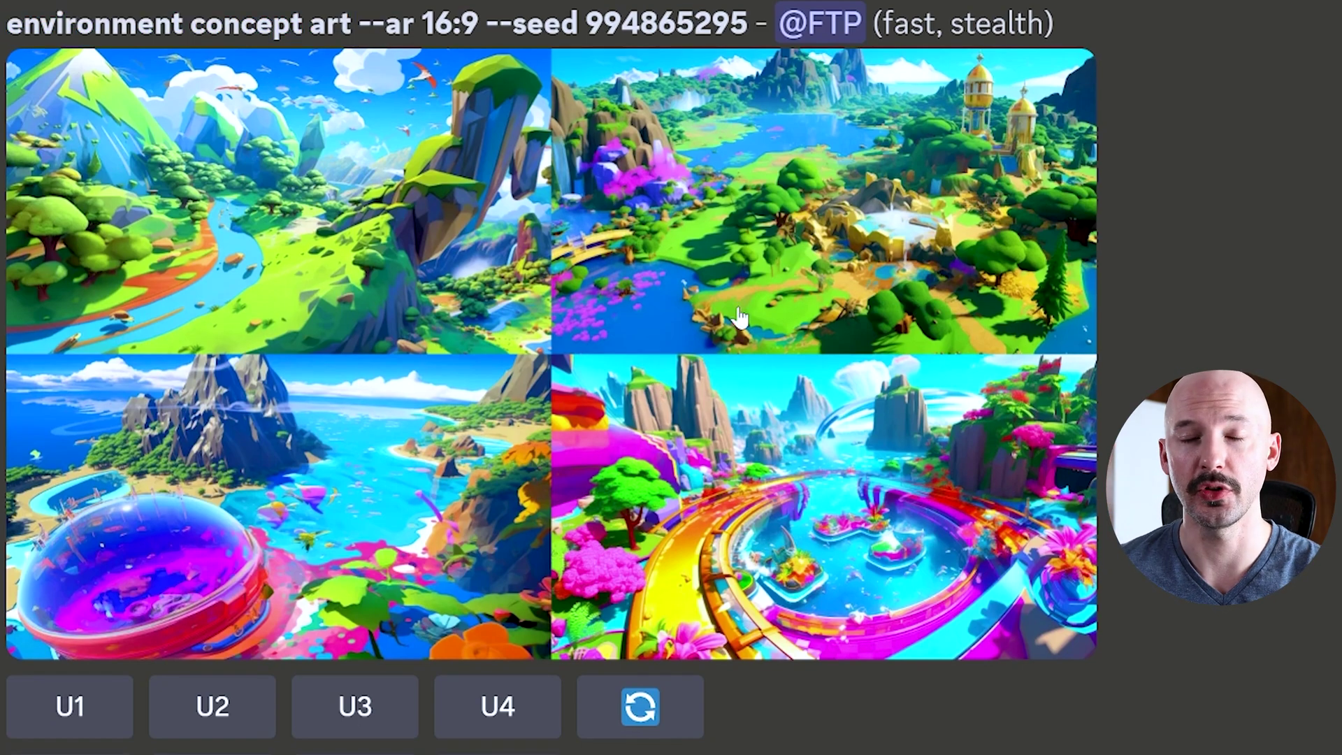
right_click(707, 269)
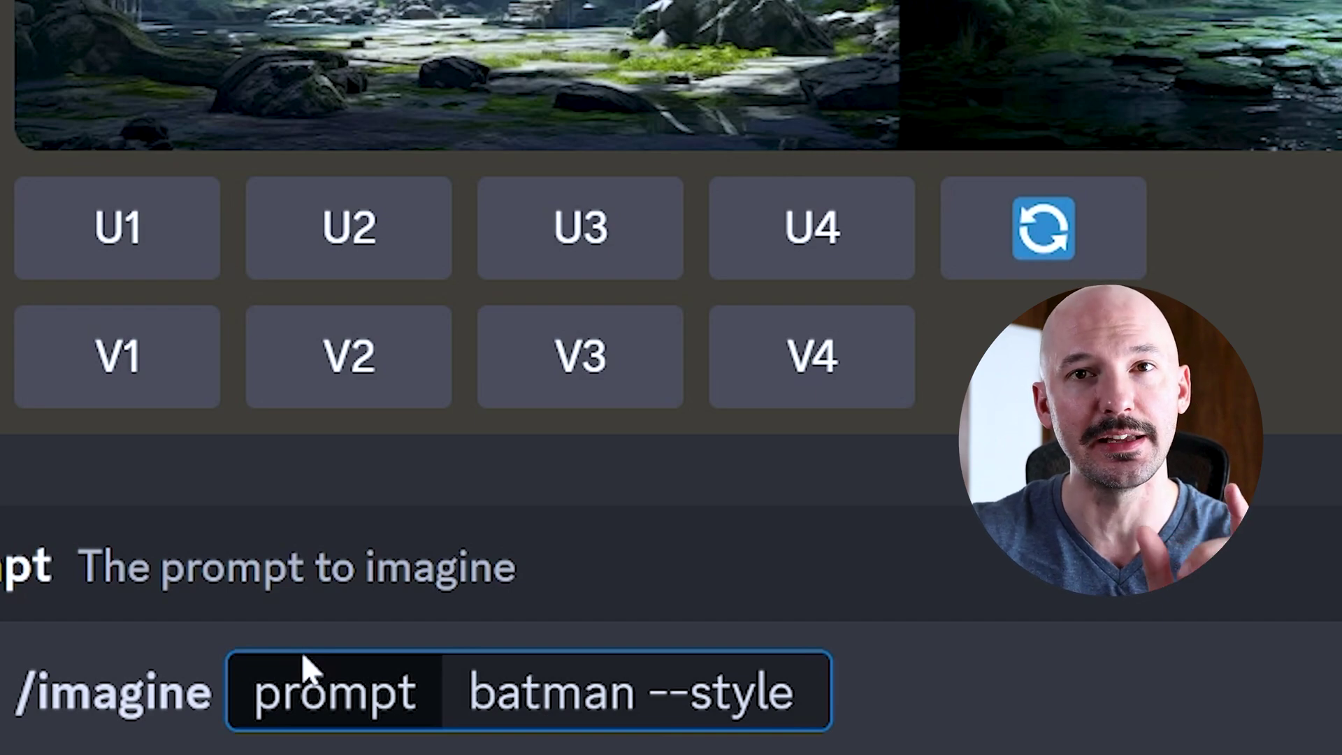
Step: Generate a batman grid with three hyphen-joined style codes, then draft one chaining four random styles
text(code1-code2-code3)
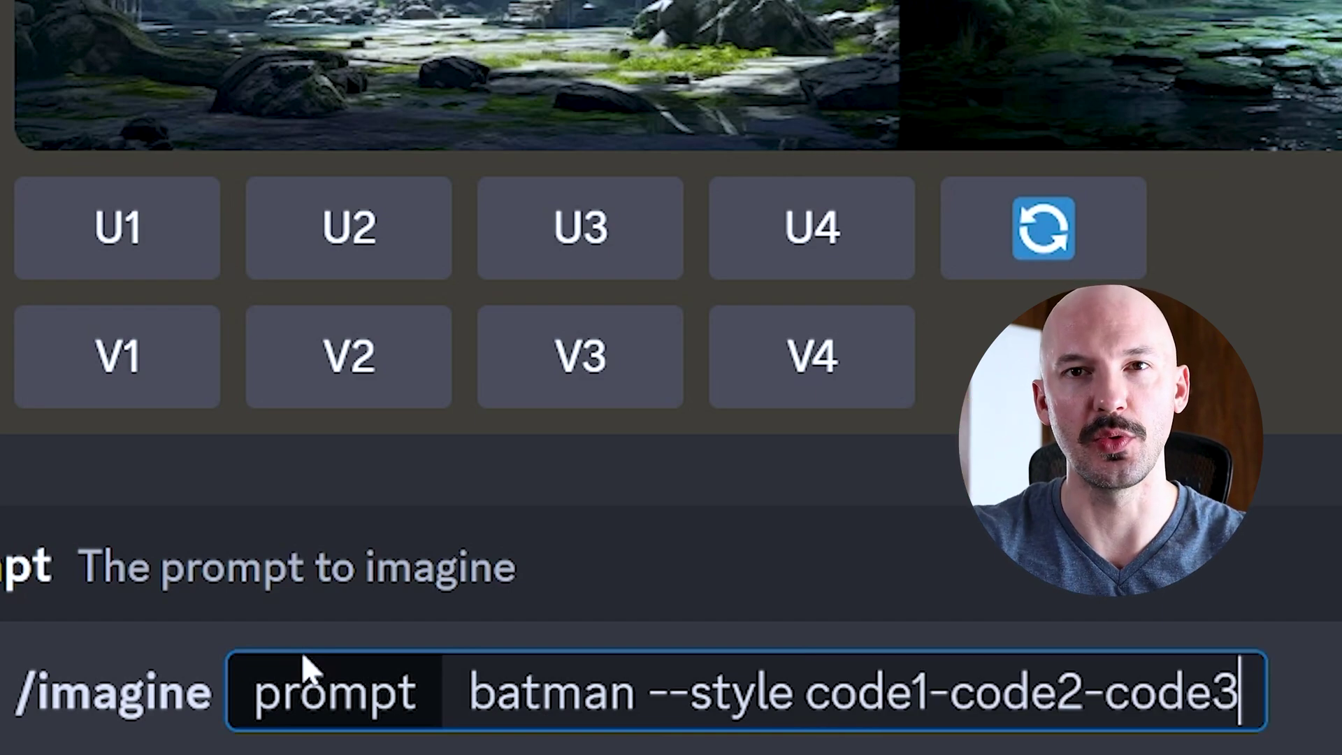
text(bISn4M5uf6-17hakBqvaVW-2dzzKt1fpove)
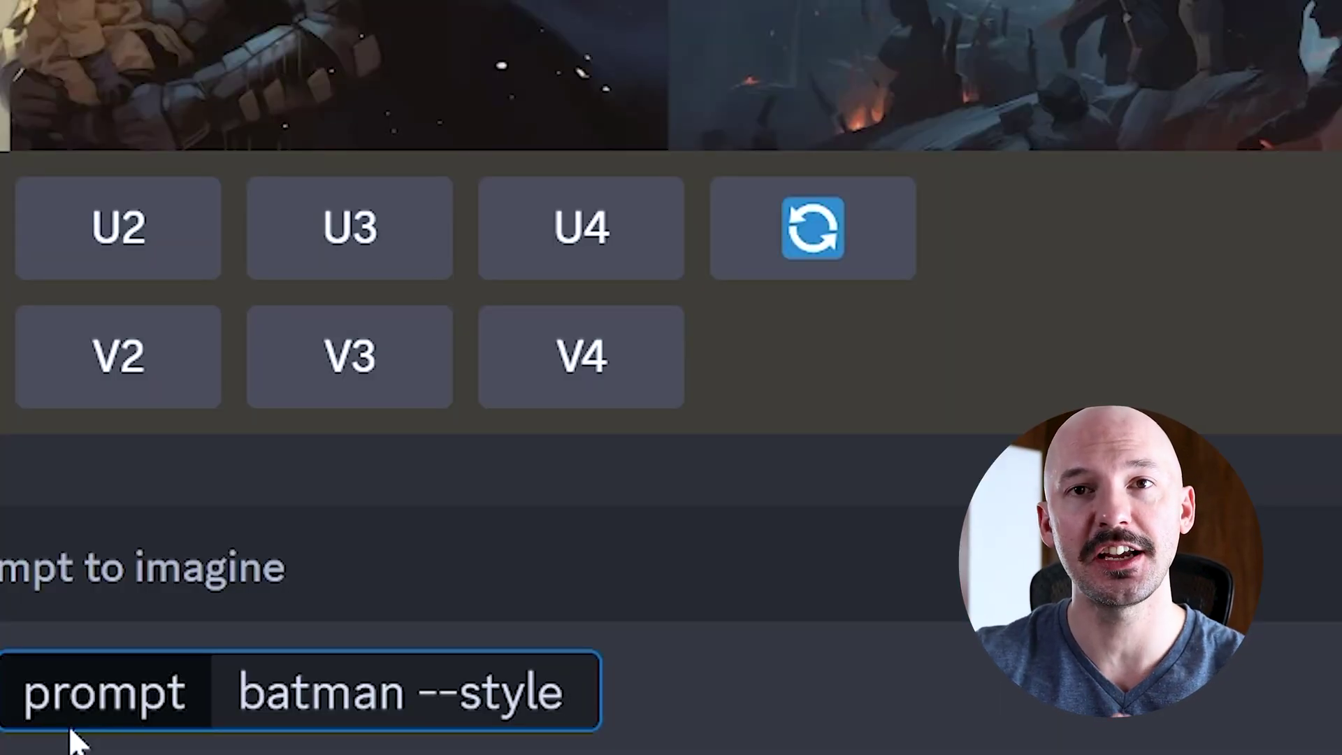
text(random)
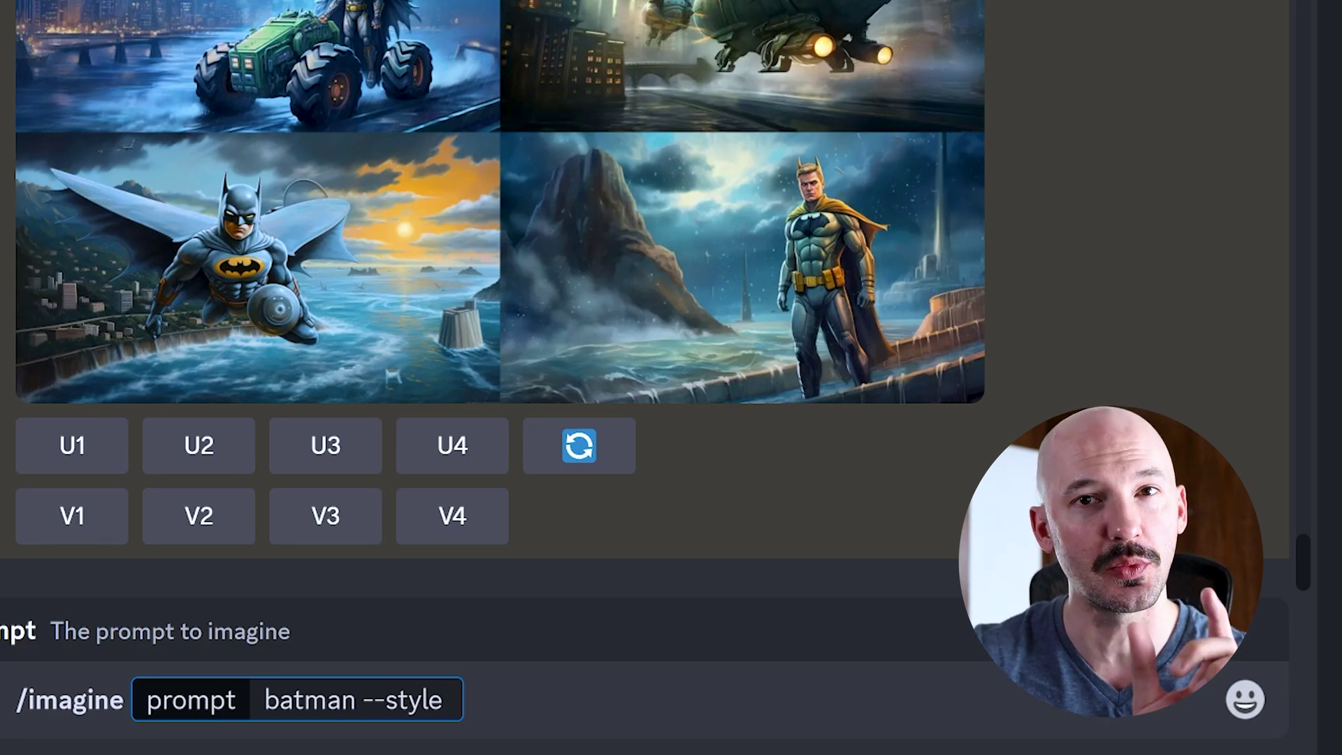
text(random-random-random-random)
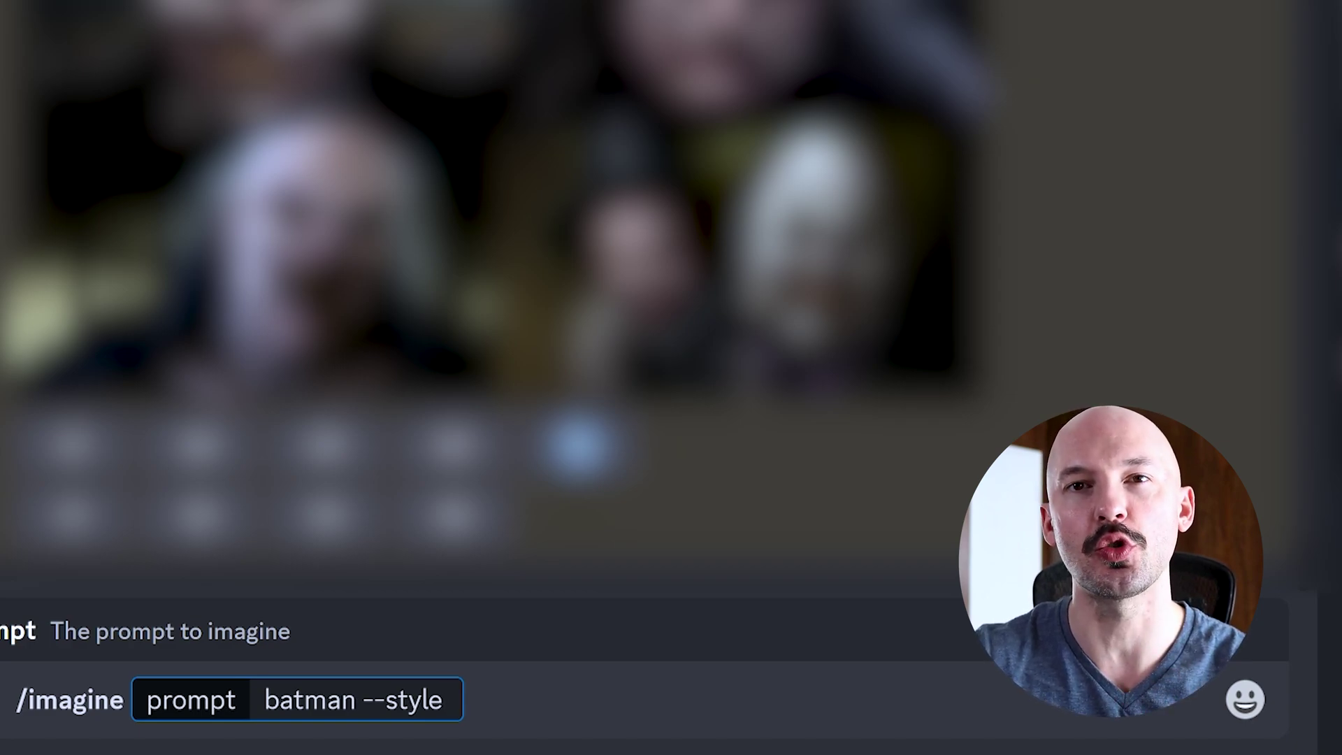
Step: Enter random-16-random-32-random-64-random-128 as the batman prompt's --style value
text(random-16)
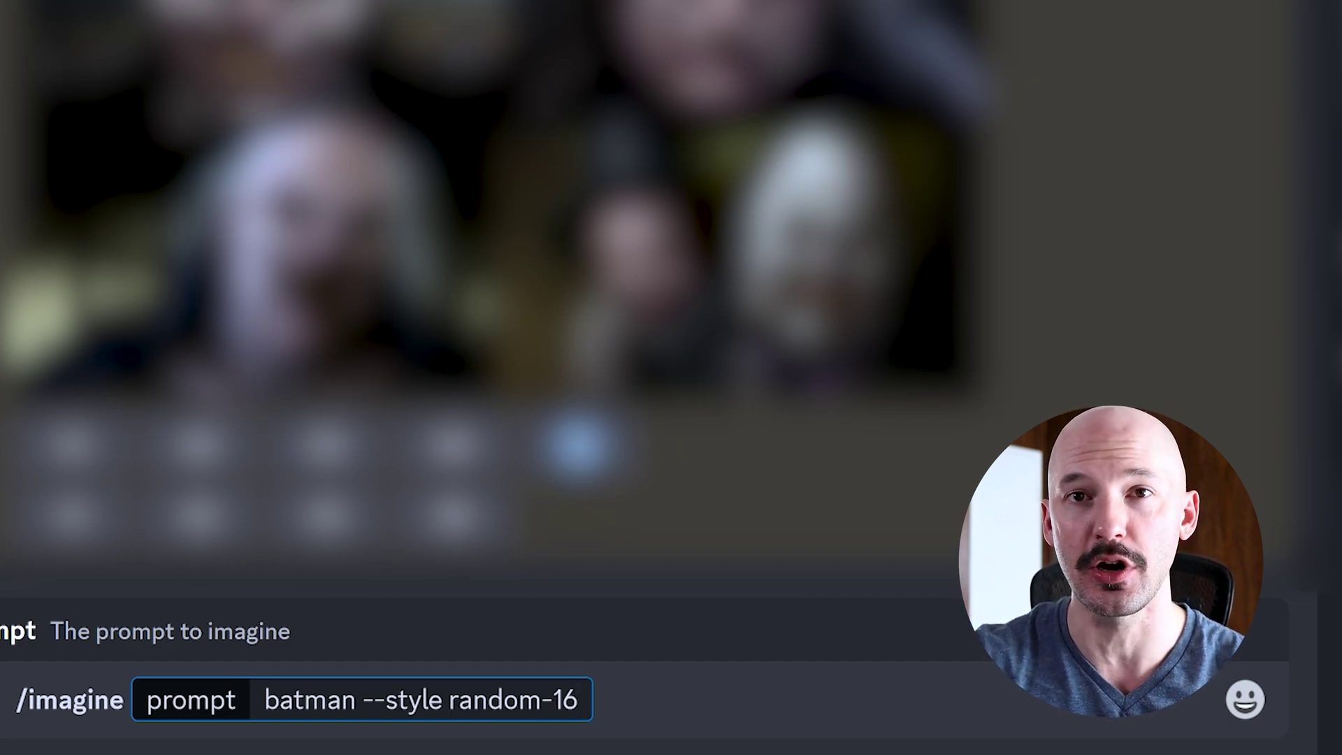
text(-random-32)
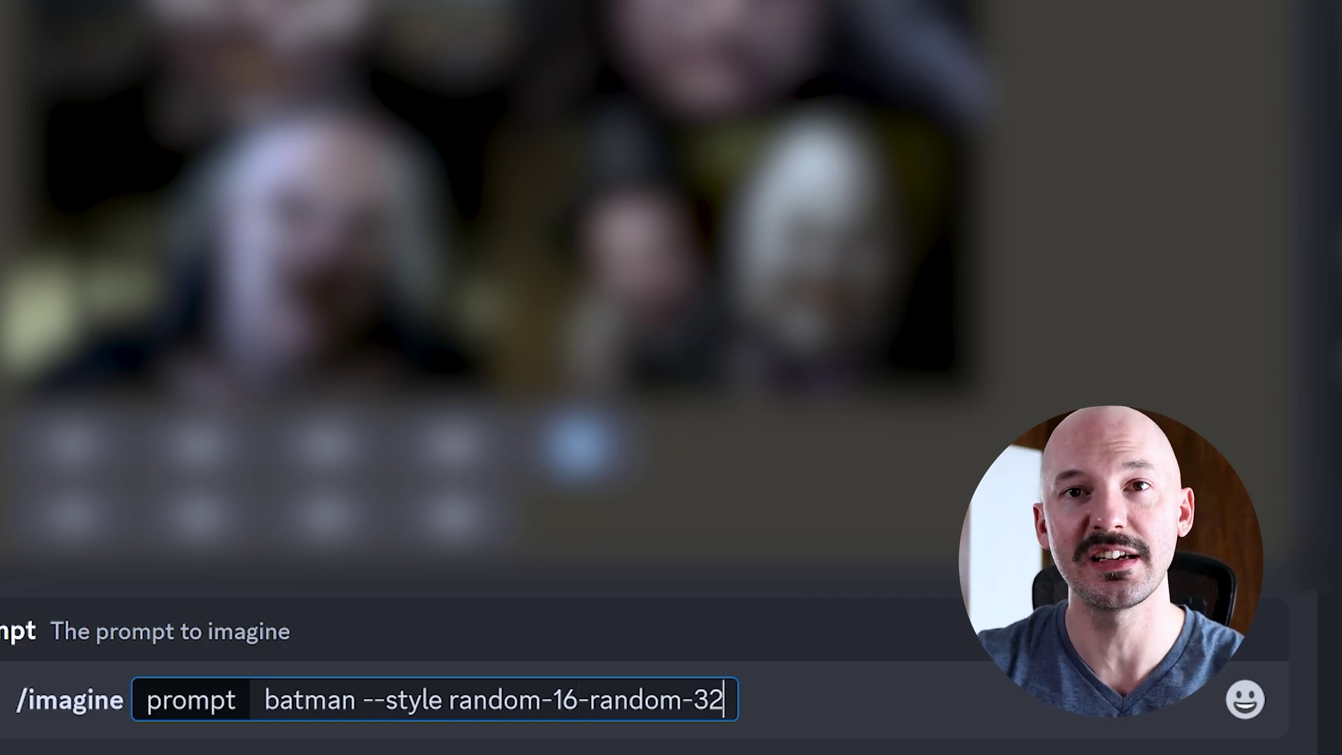
text(-random-64)
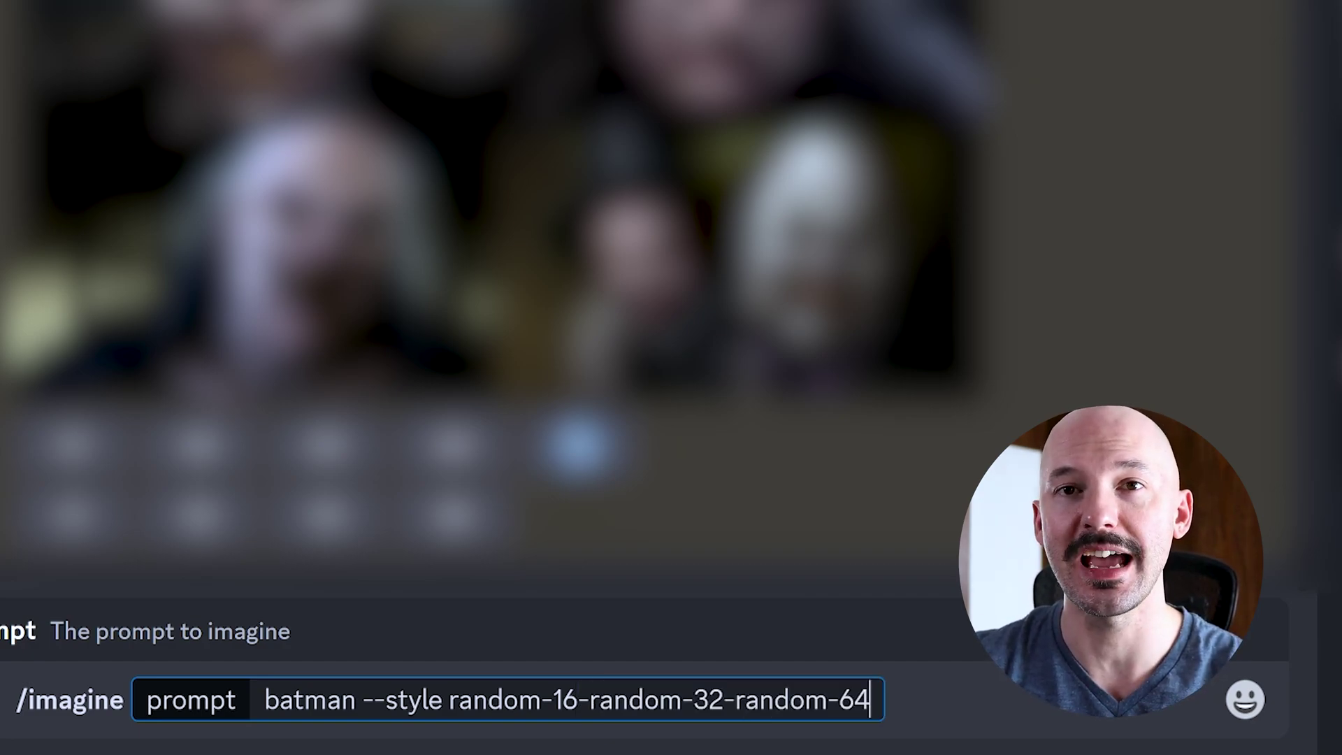
text(-random-128)
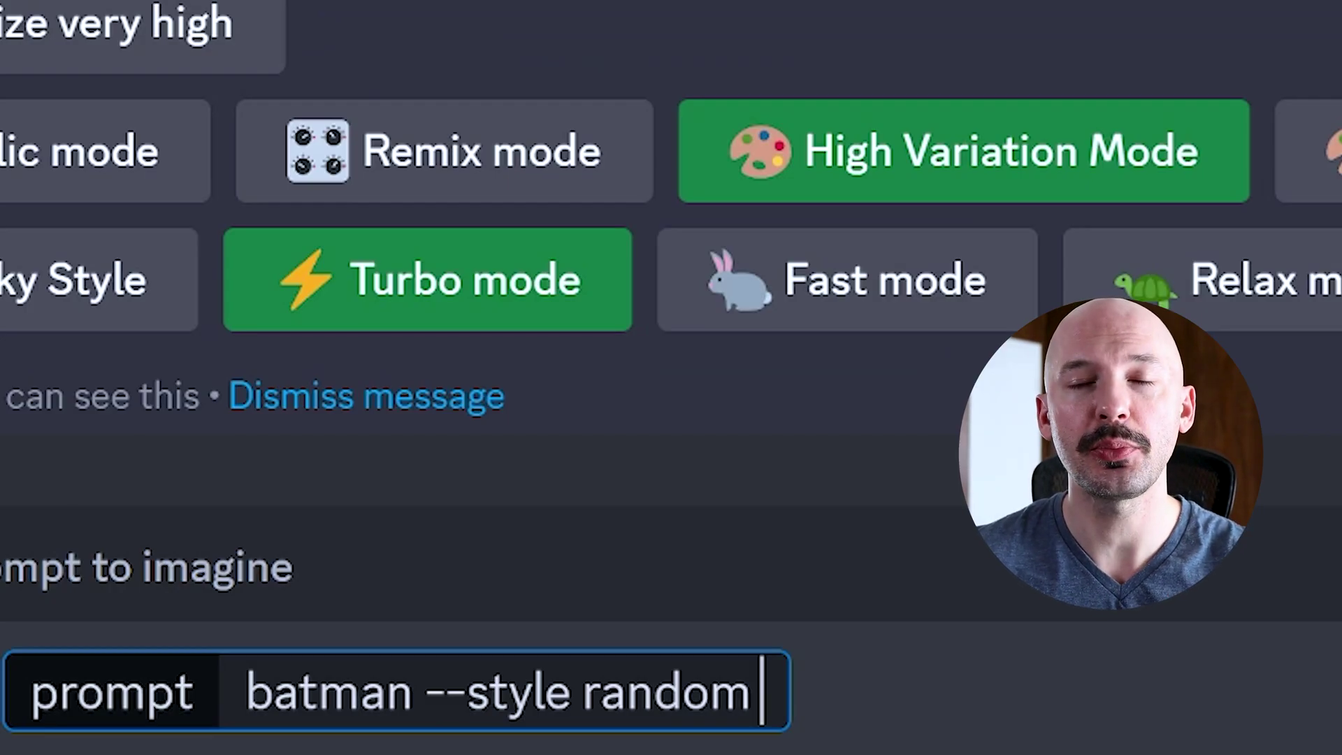
Step: Add --repeat 5 to the batman --style random prompt and run it
text(--repeat 5)
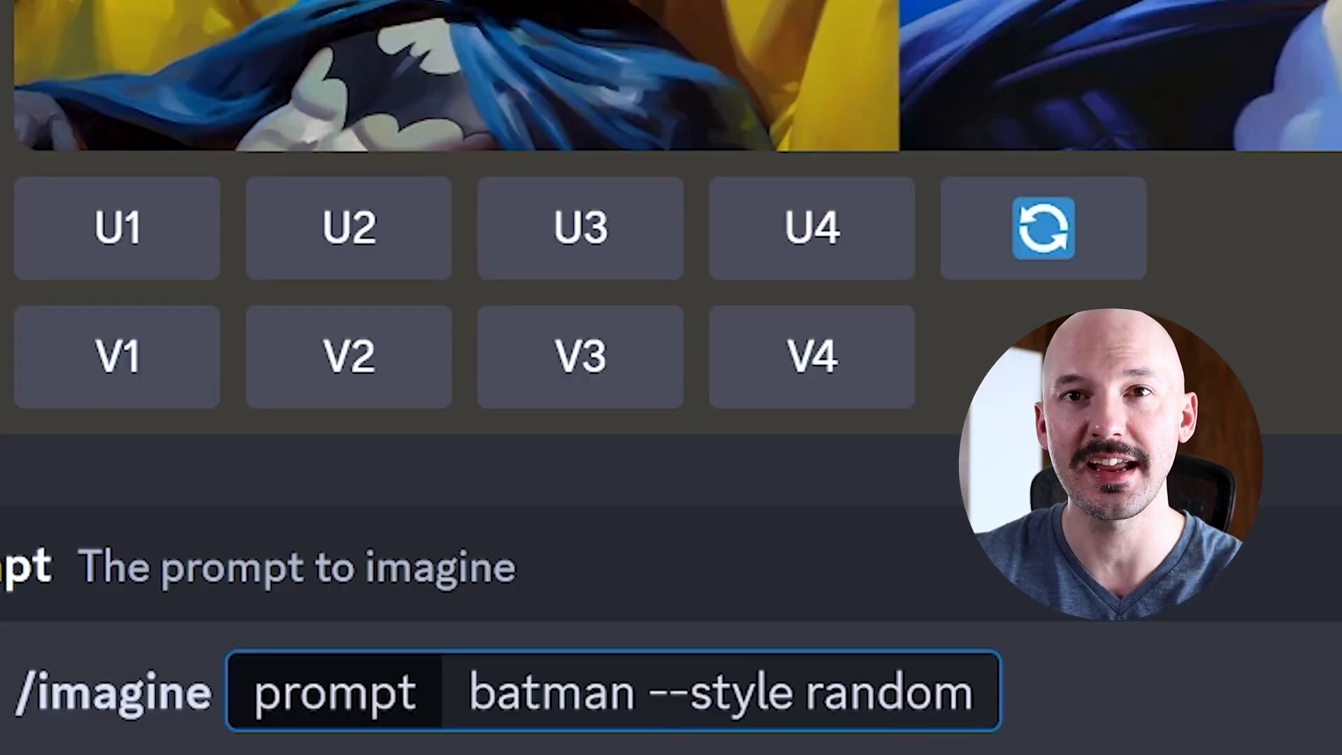
Step: Give the random style a 100 value so the prompt reads 'batman --style random-100'
text(-100)
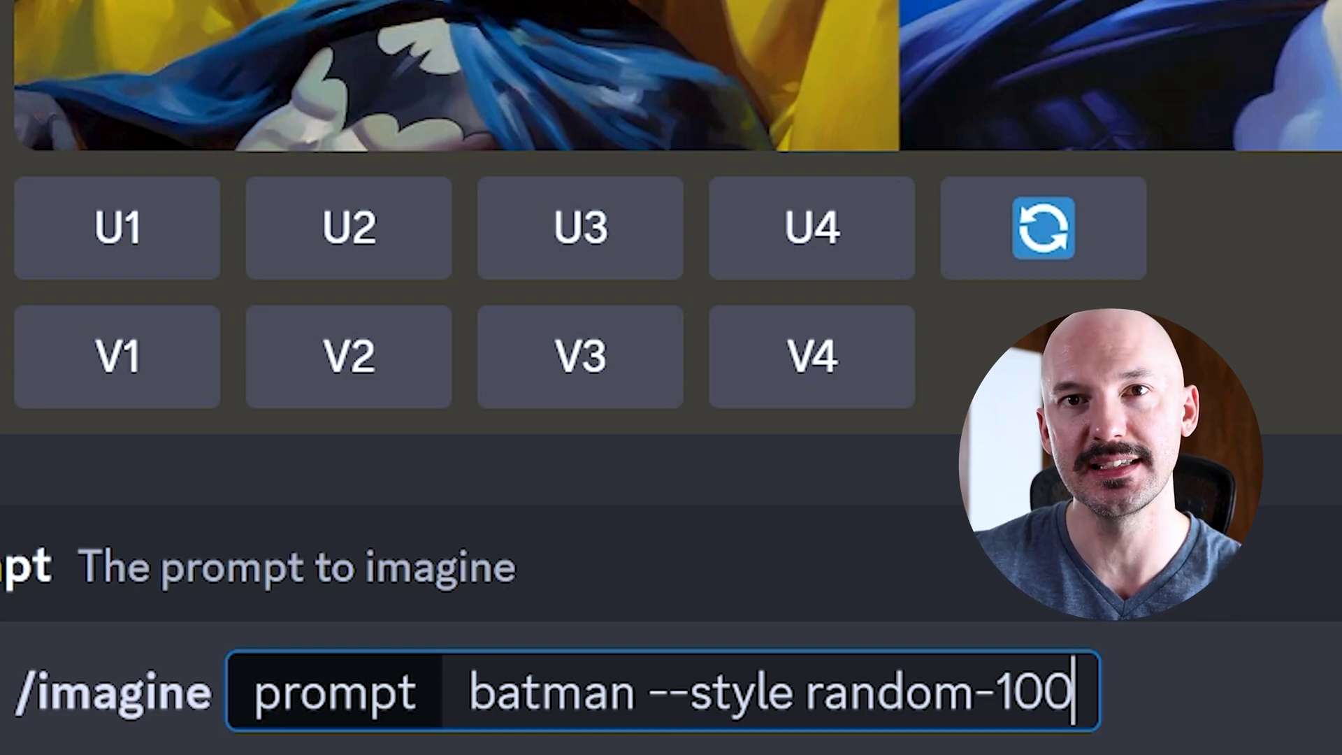
text(-50)
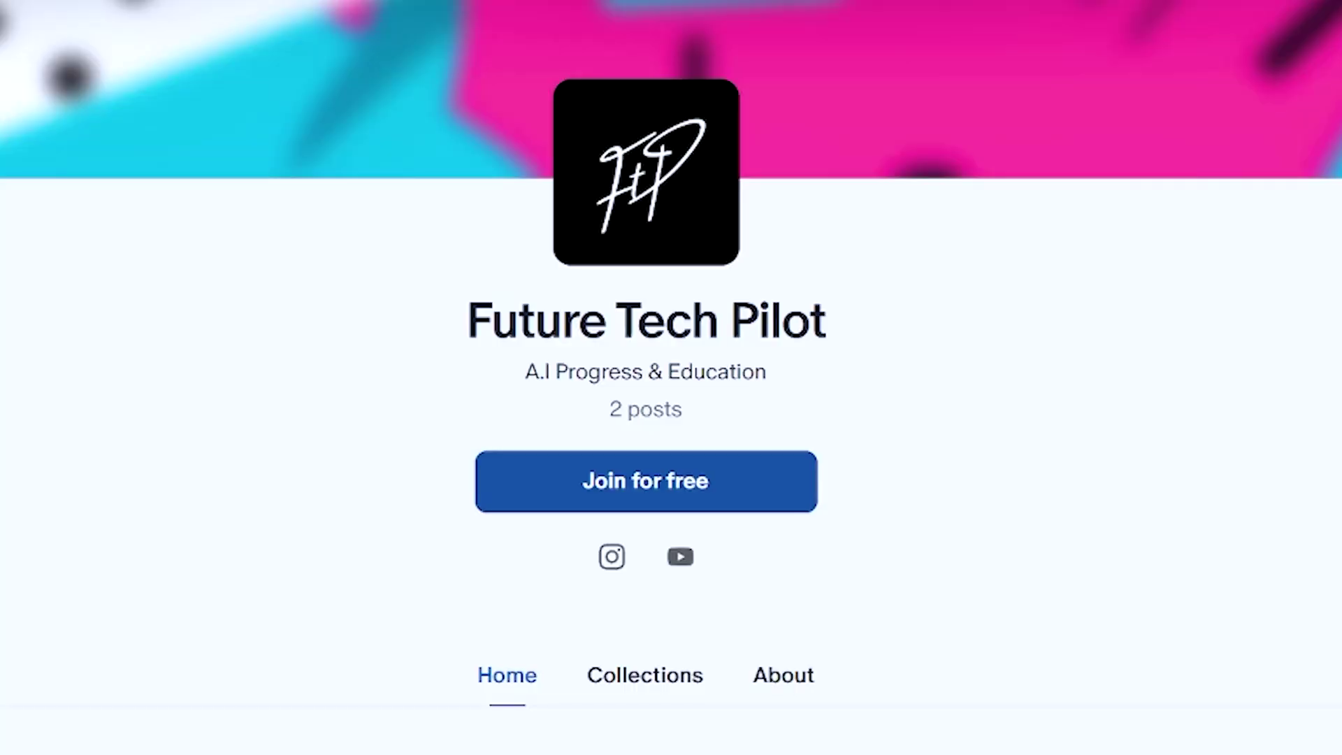
Step: Scroll through the Future Tech Pilot Patreon page and its Midjourney prompt-pack shop
scroll(671, 378, down, 10)
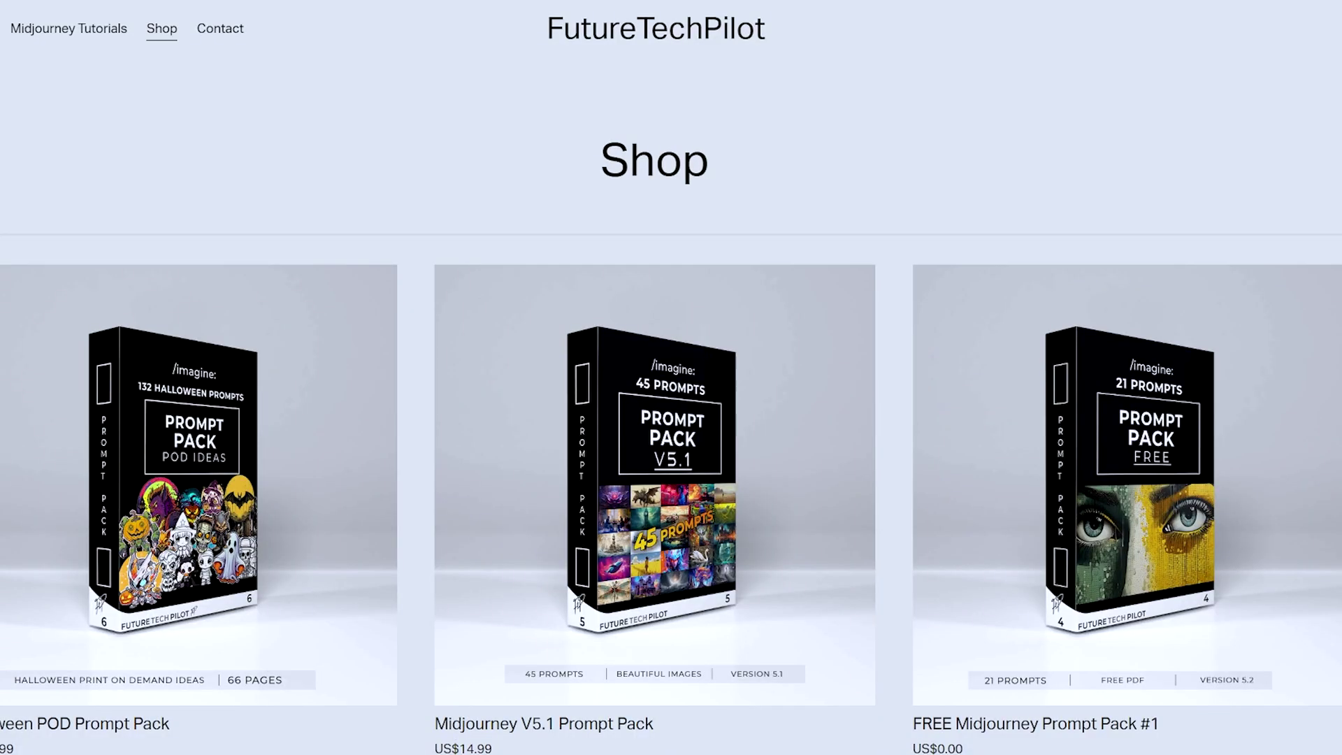
scroll(671, 377, down, 5)
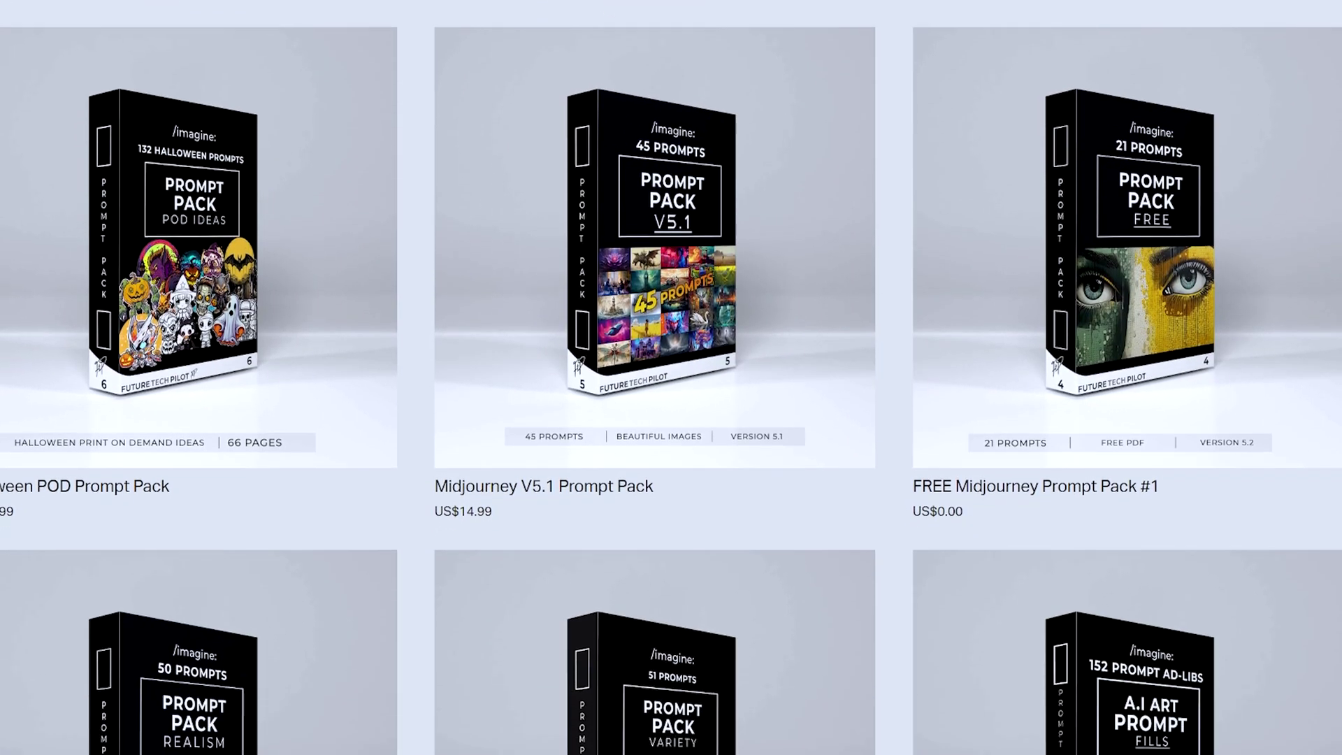
scroll(671, 378, down, 6)
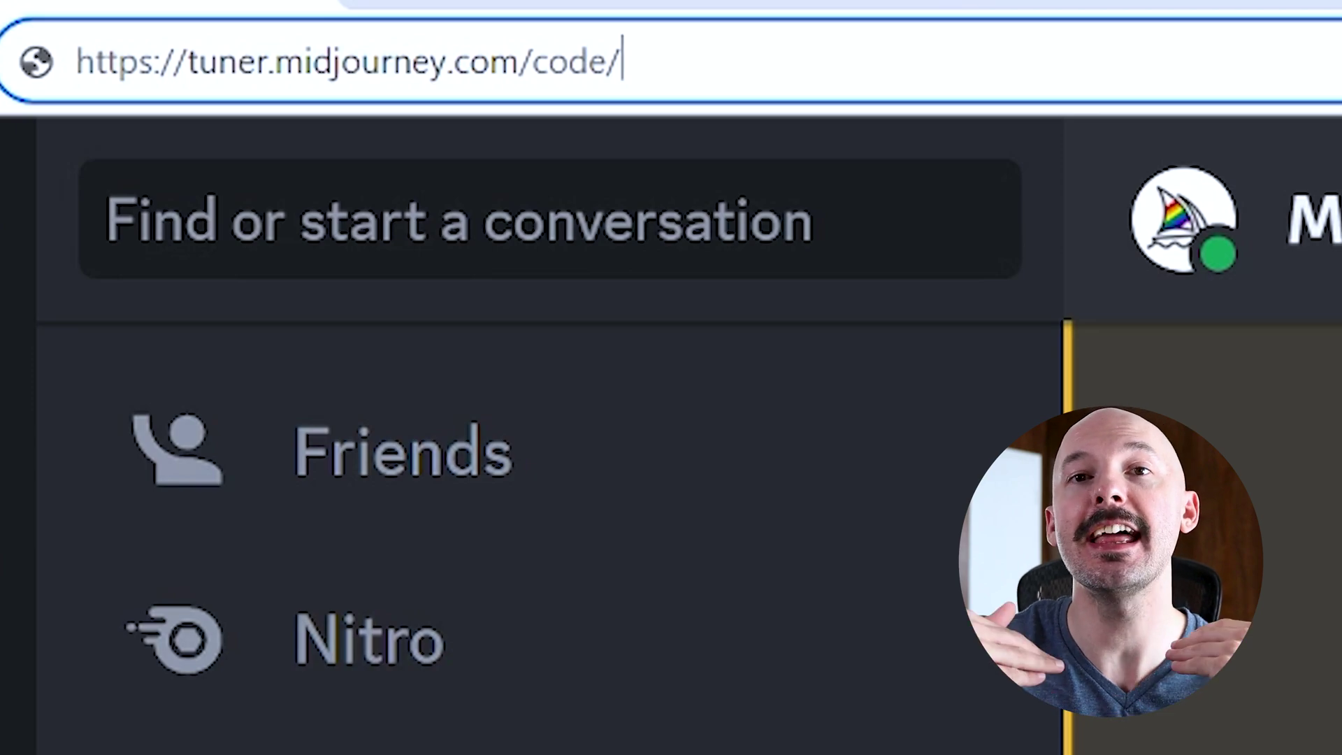
Step: Load the tuner page tuner.midjourney.com/code/2dzzKt1fpove
text(2dzzKt1fpove)
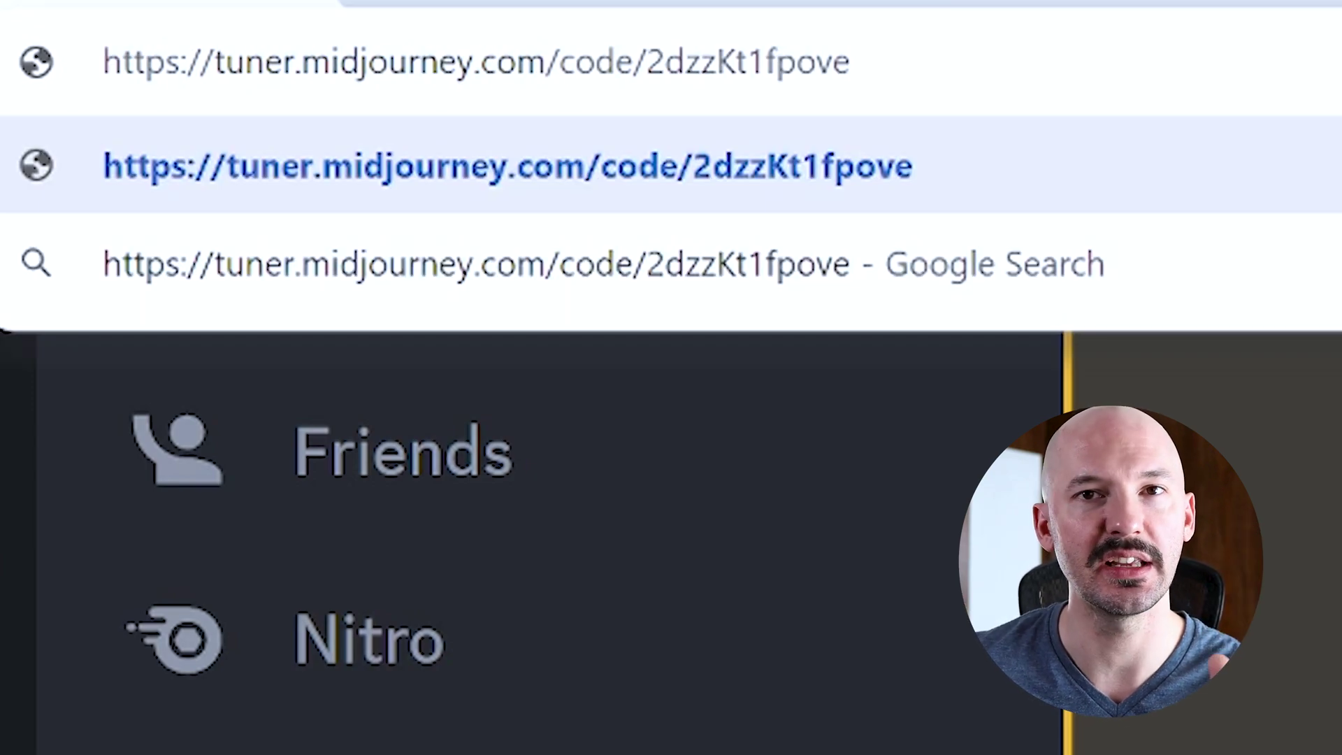
key(Return)
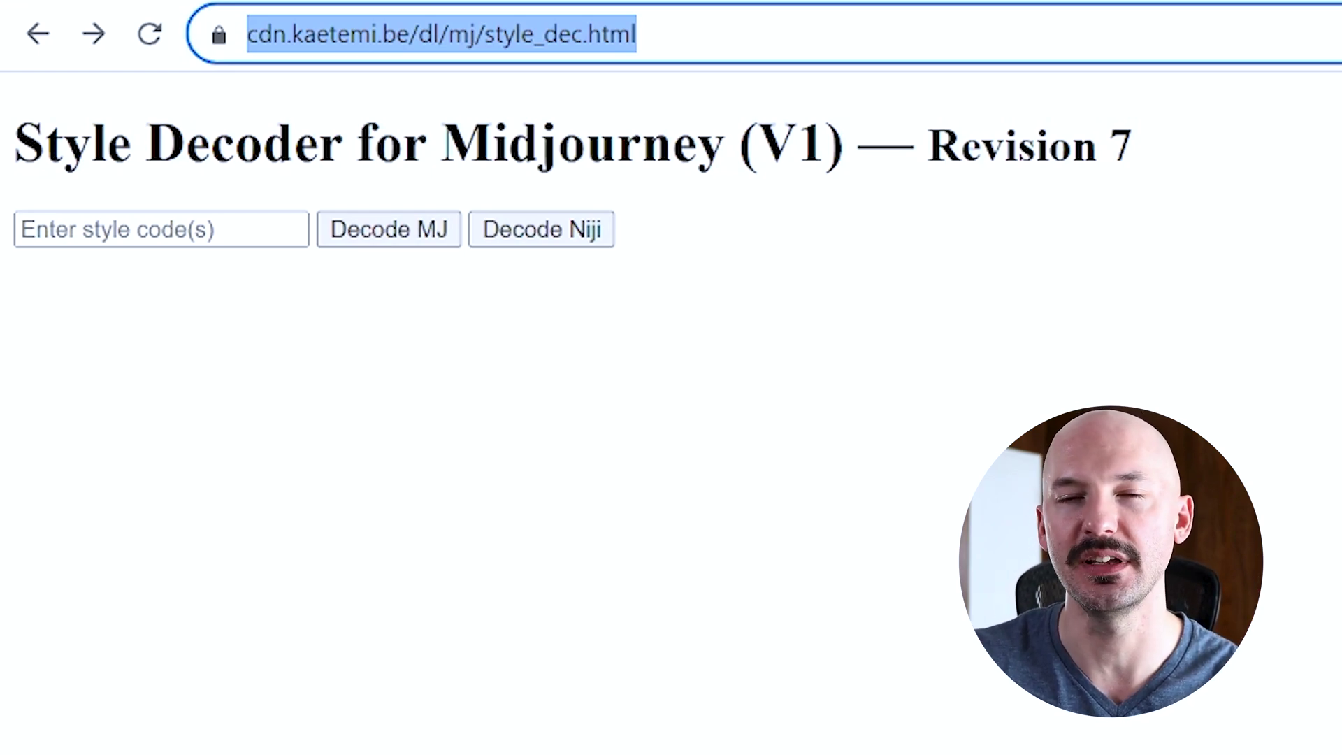
Step: Decode the pasted long style code and select its row-by-row Left/Right instructions
click(160, 229)
key(ctrl+v)
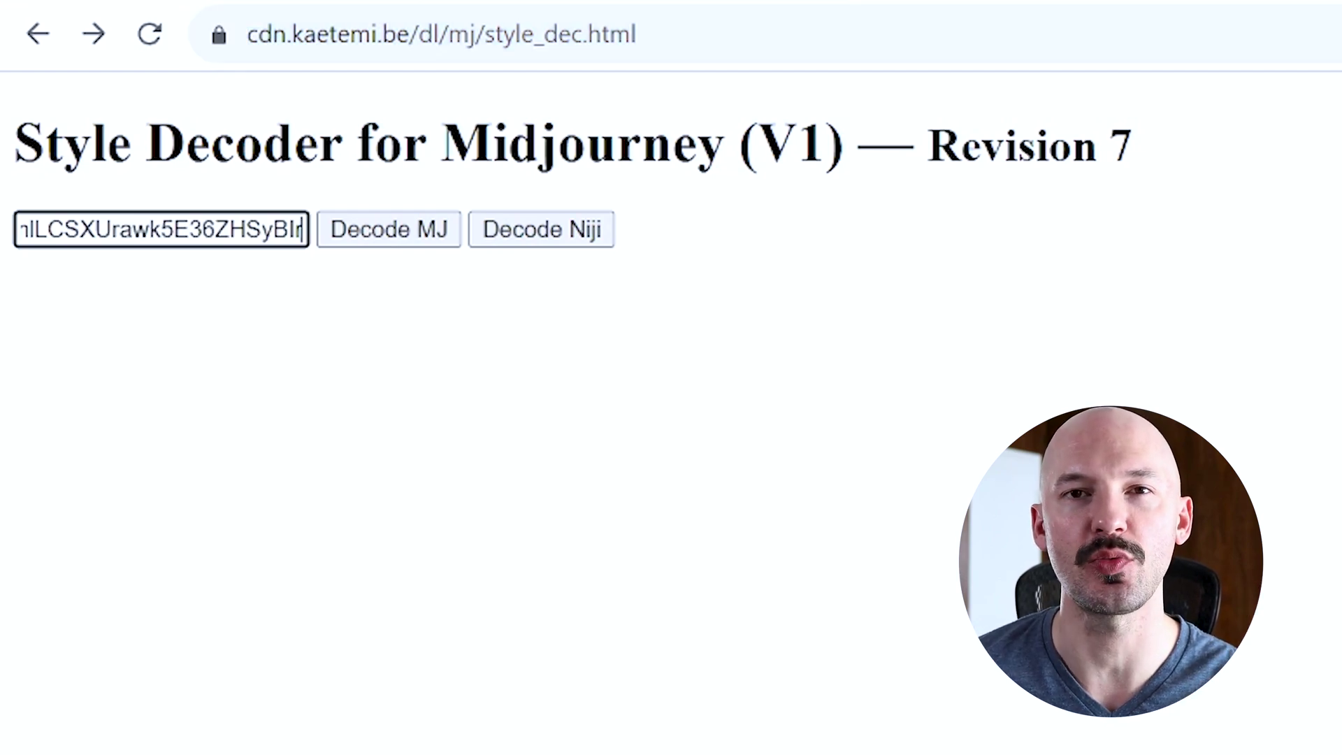
click(377, 240)
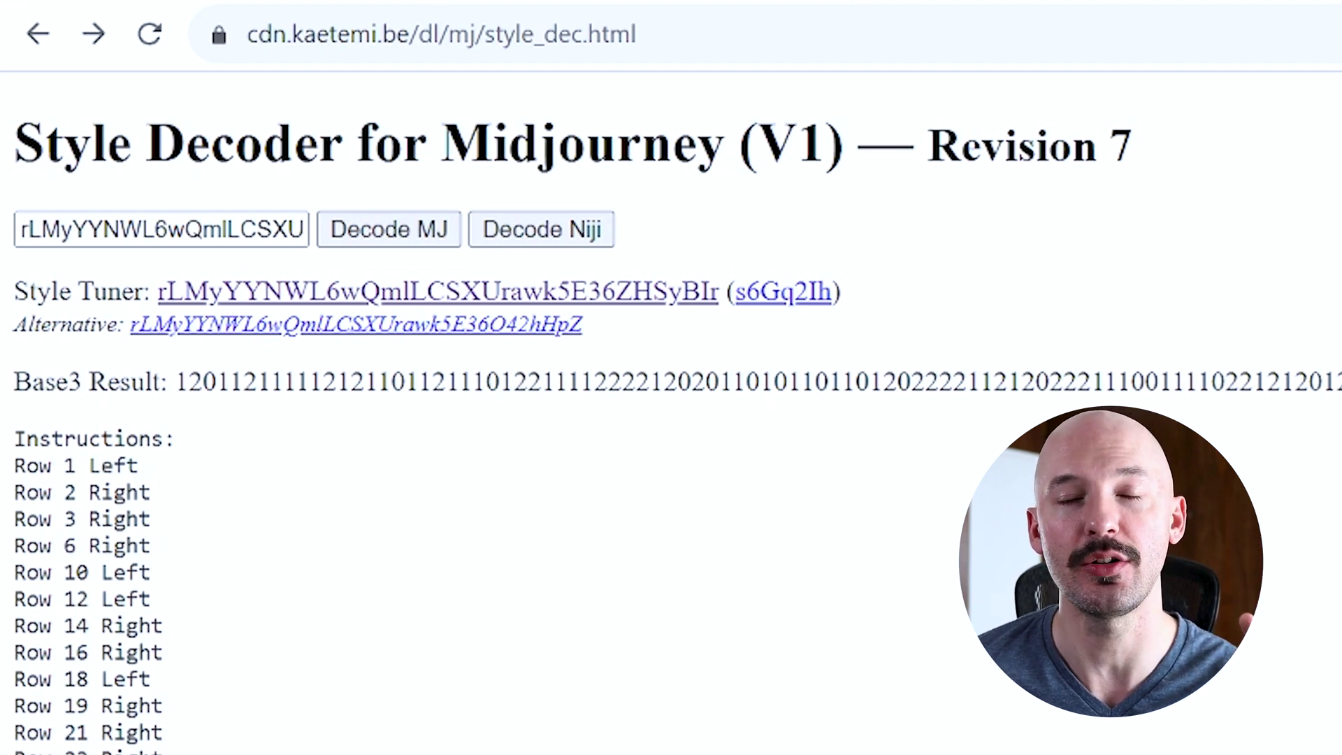
drag(14, 458, 175, 754)
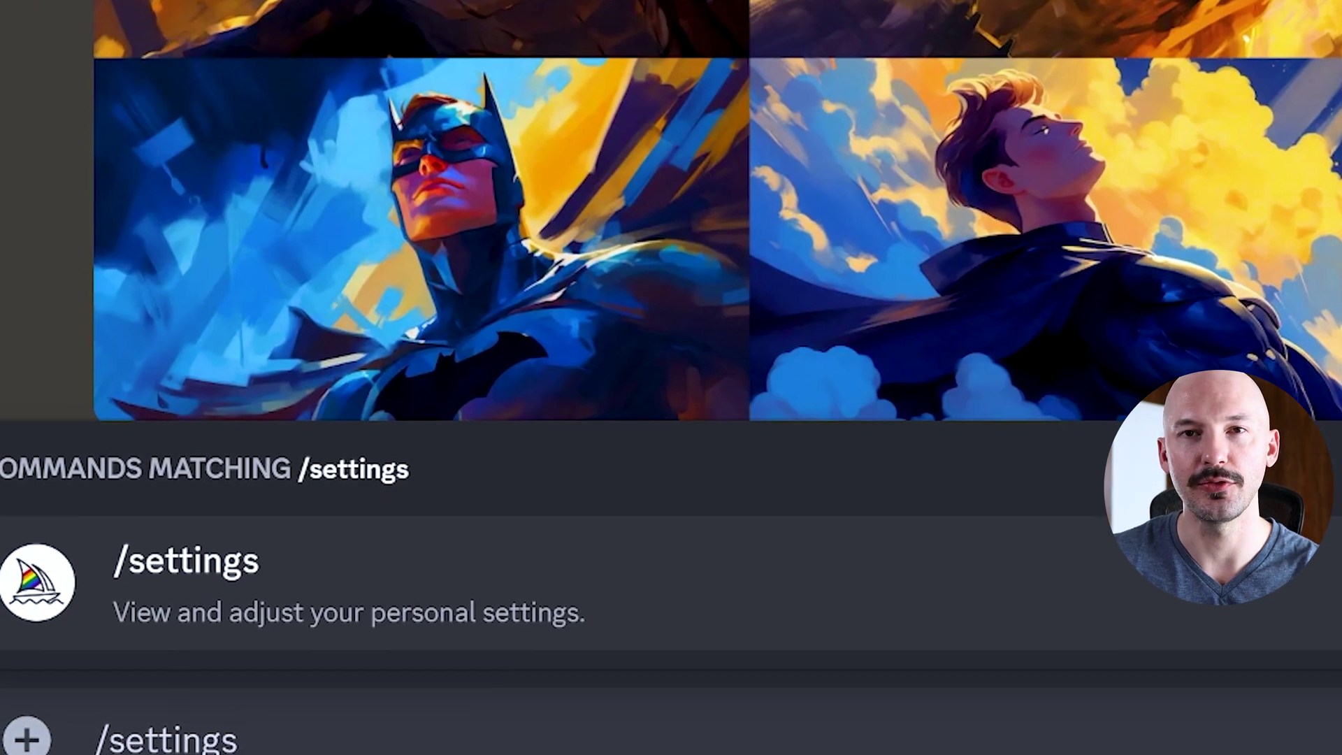
Step: Enable Sticky Style in /settings and paste in a new imagine prompt carrying the style
key(Return)
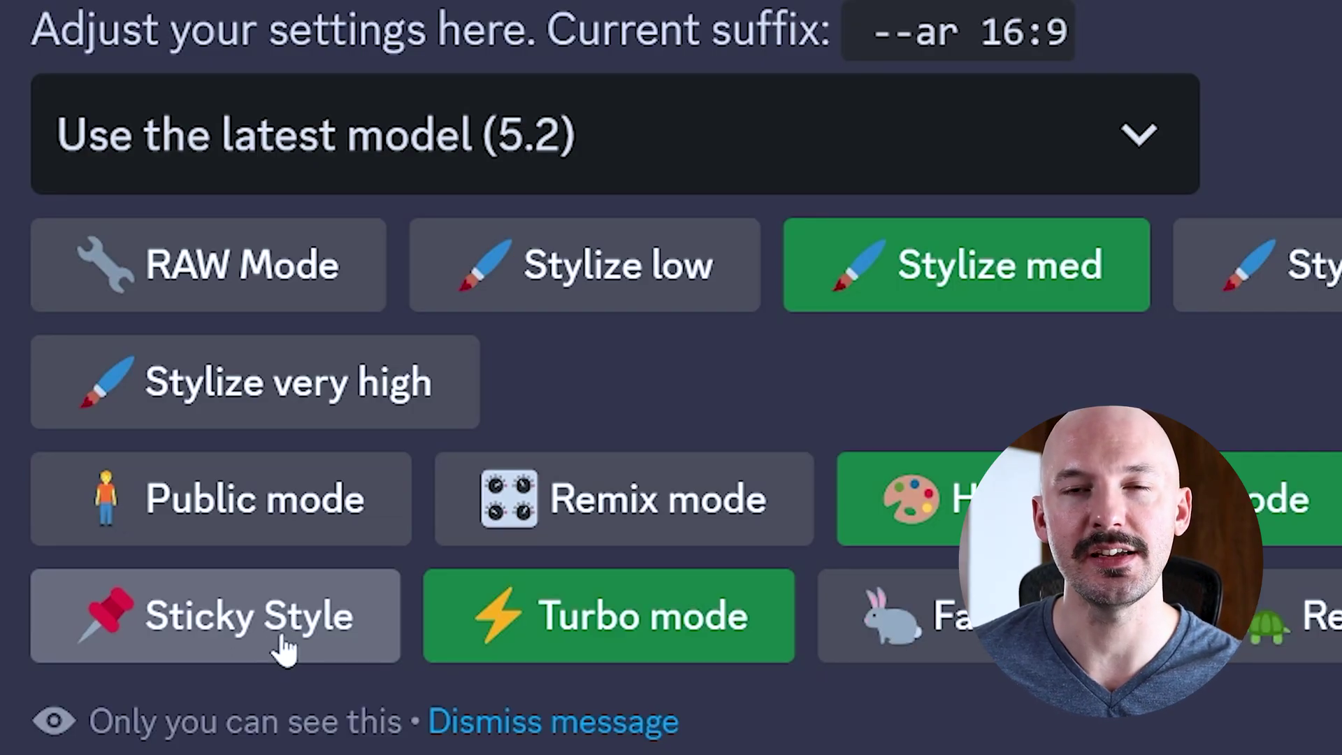
click(284, 650)
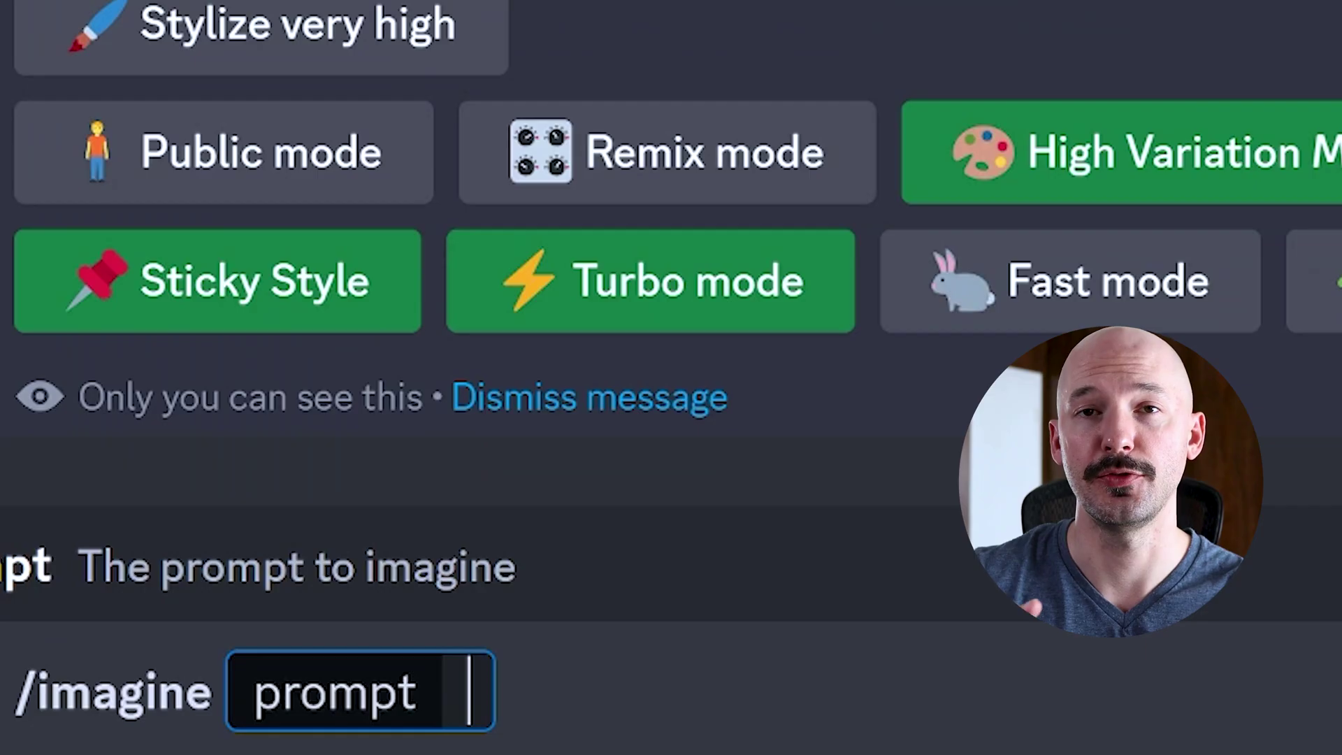
text(batman --style sorDgxkKspBtgYR)
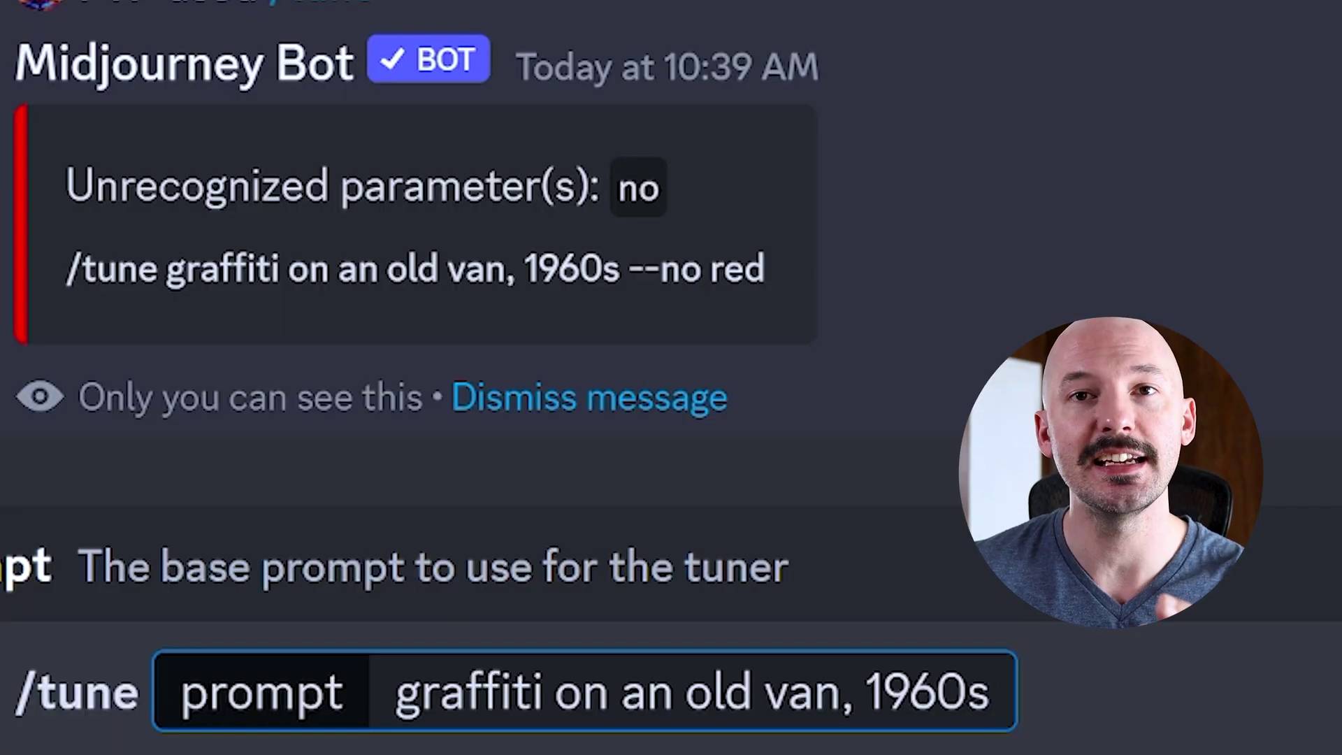
Step: Append ':: red::' to the 'graffiti on an old van, 1960s' /tune prompt
text(::)
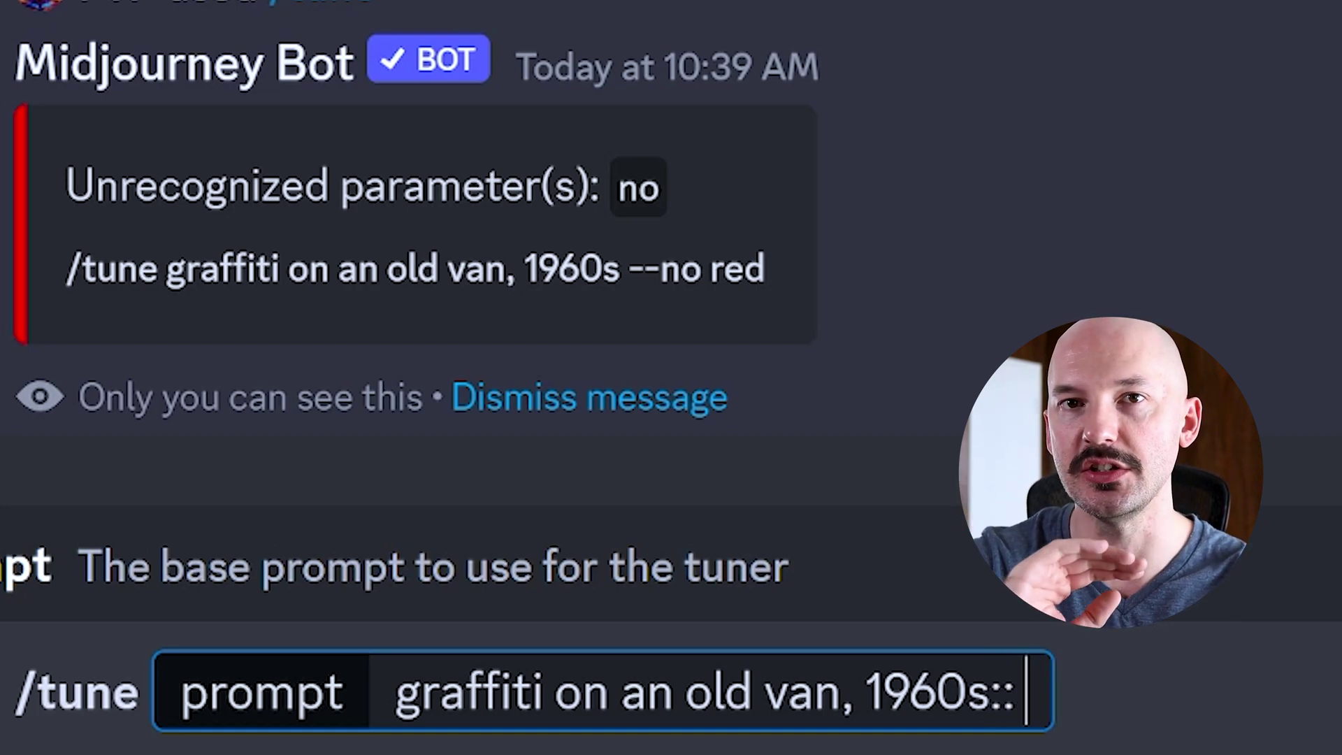
text( red::)
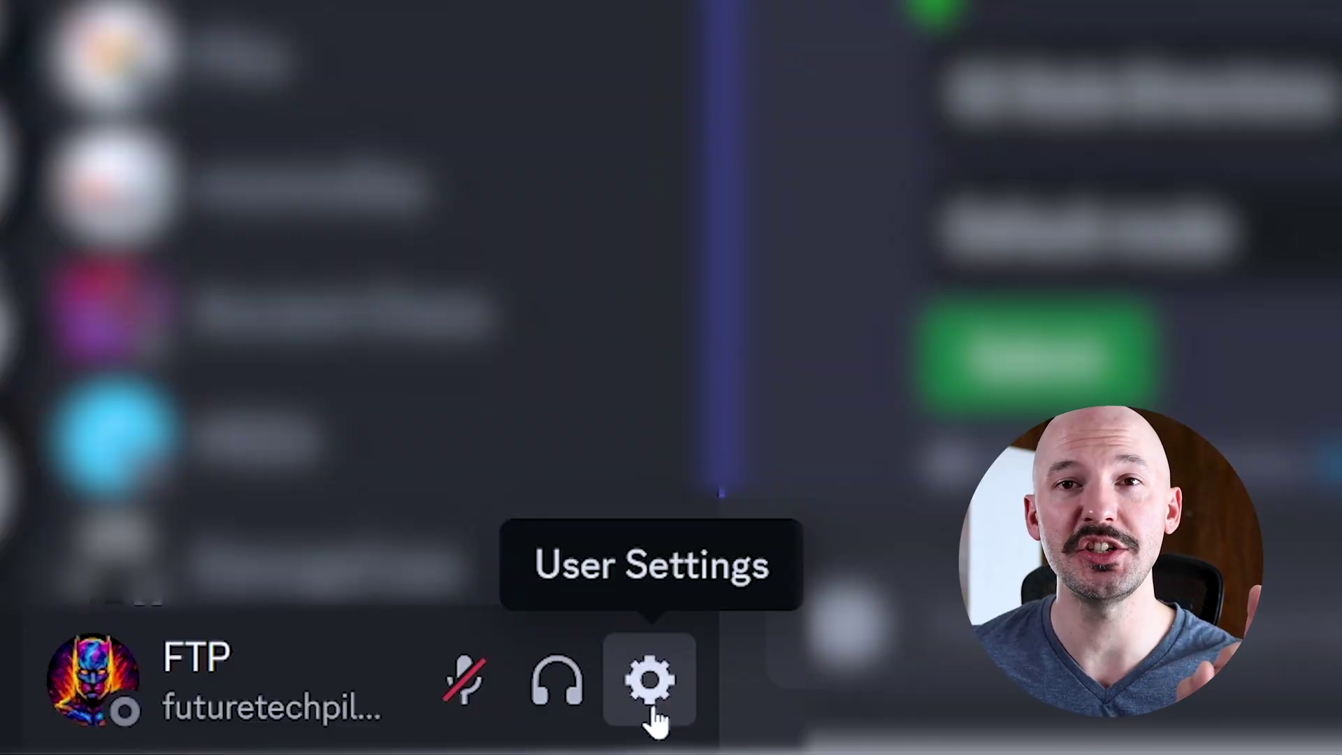
Step: Go to Discord User Settings and open the Text & Images page
click(651, 680)
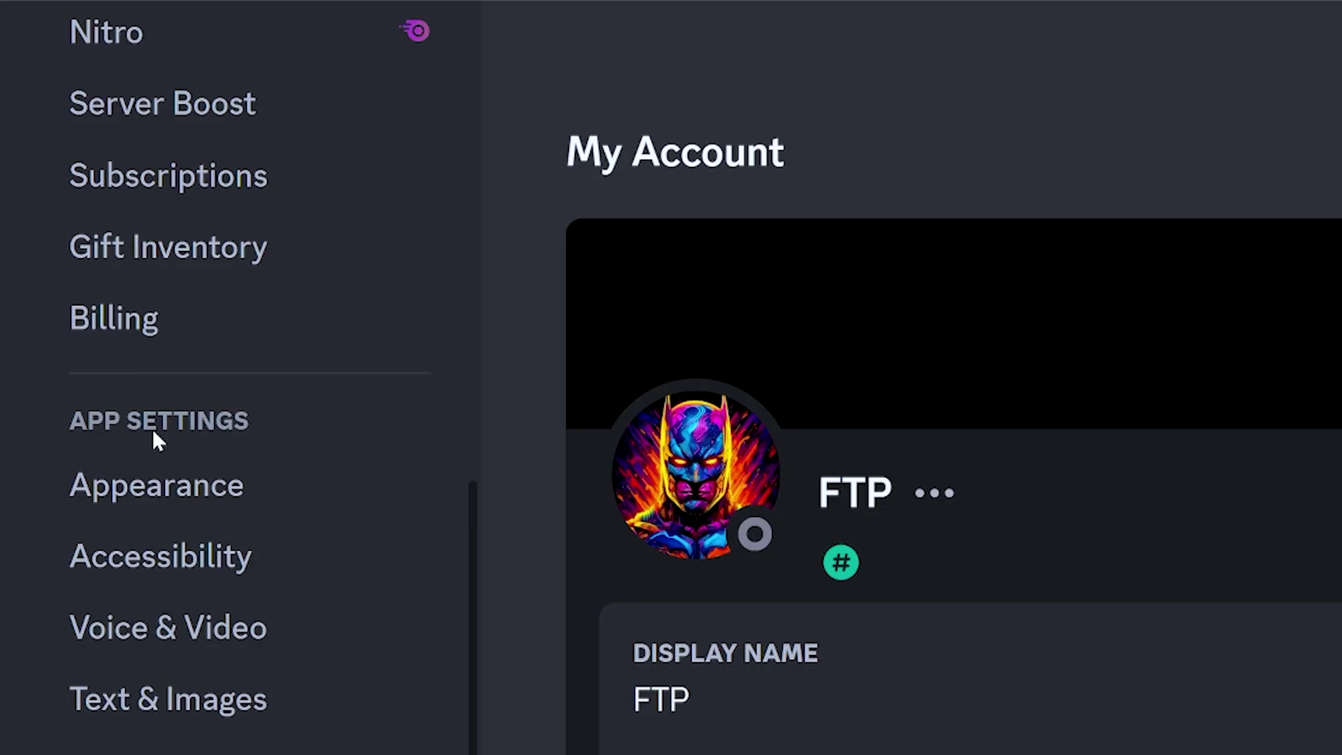
click(213, 723)
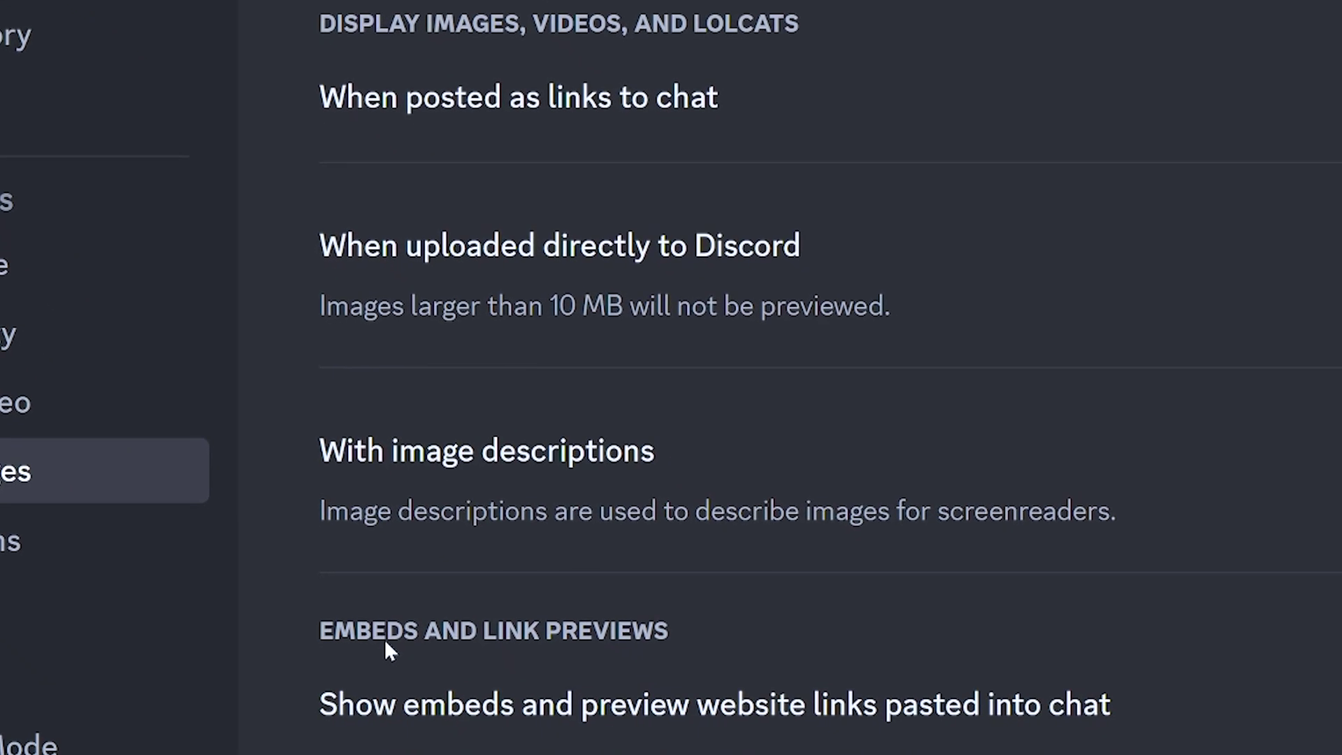